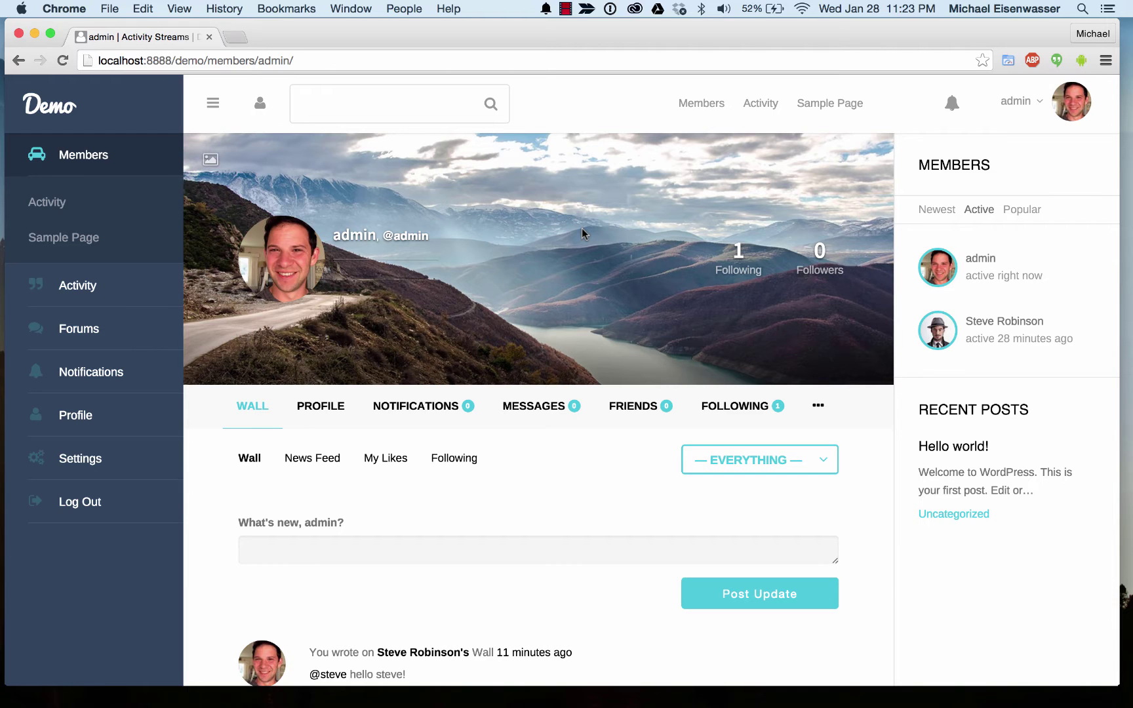
# Show the admin account menu with Dashboard, Wall, Profile and Logout options
pyautogui.moveTo(1047, 100)
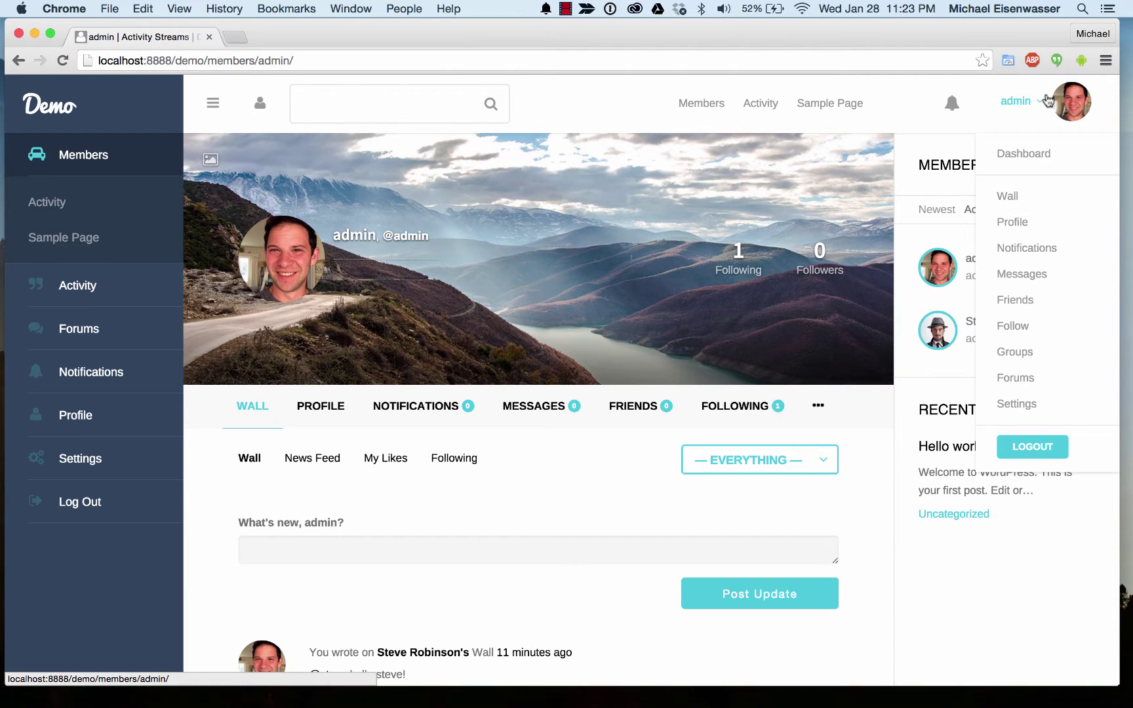
# Go to the /demo/wp-admin dashboard and reach the Plugins > Add New upload page
pyautogui.moveTo(211, 60); pyautogui.dragTo(301, 61)
pyautogui.write('wp')
pyautogui.press('Return')
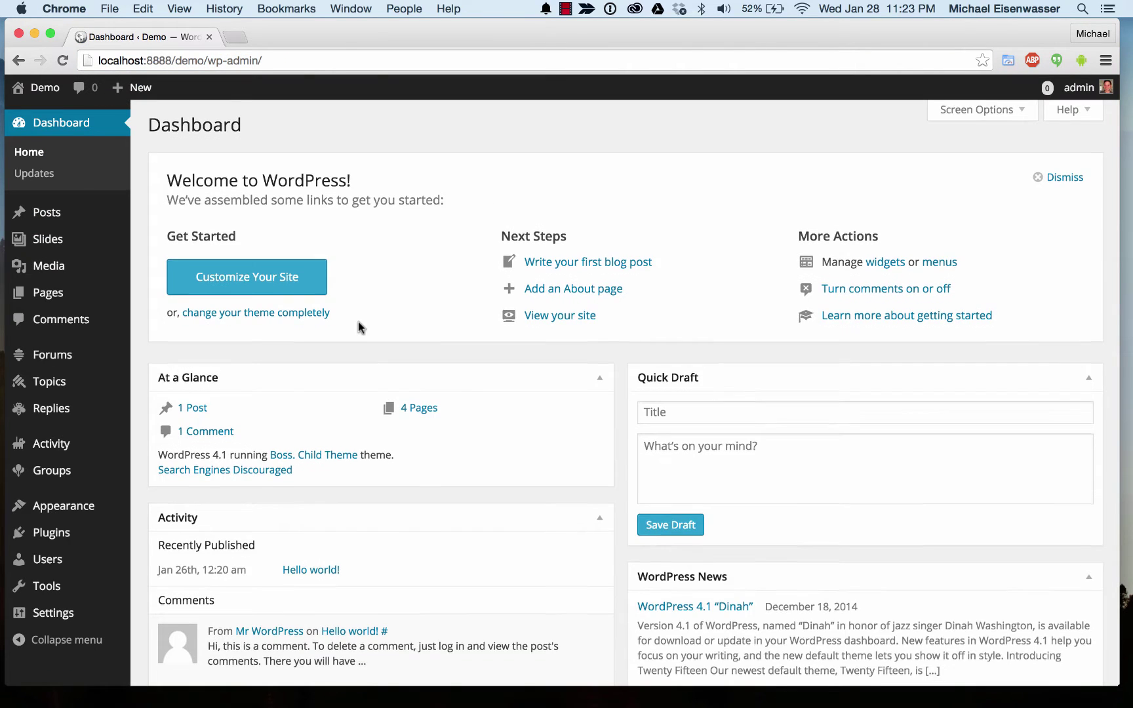
pyautogui.scroll(-1, 236, 432)
pyautogui.moveTo(121, 544)
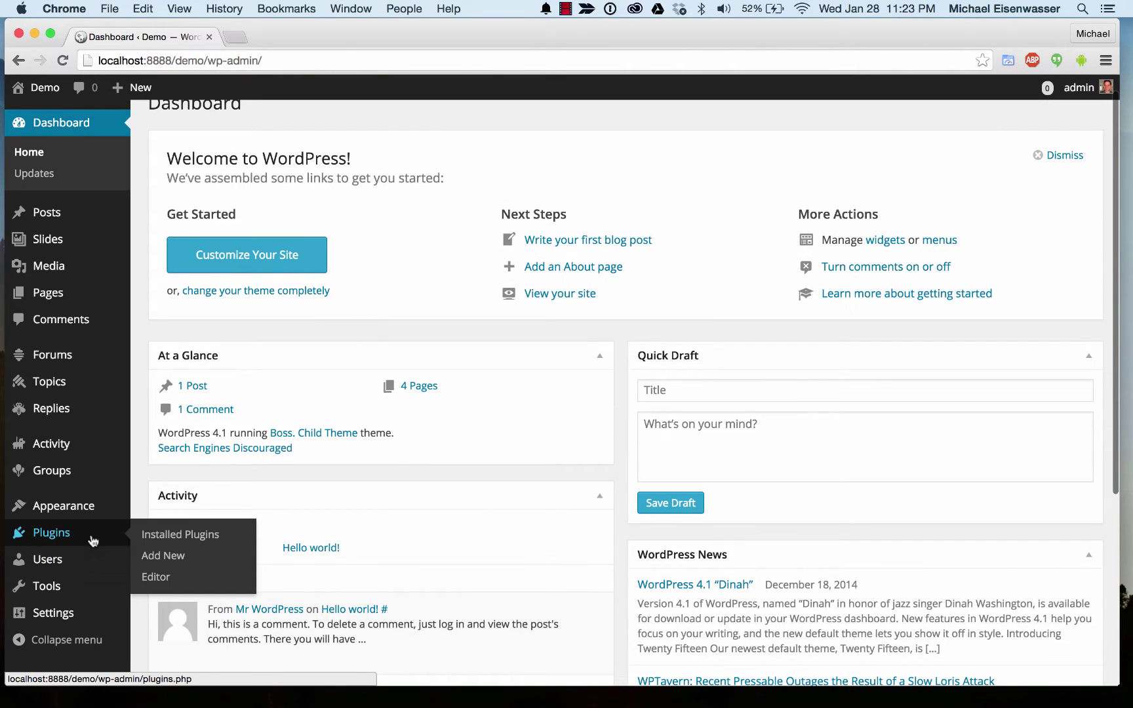
pyautogui.click(164, 554)
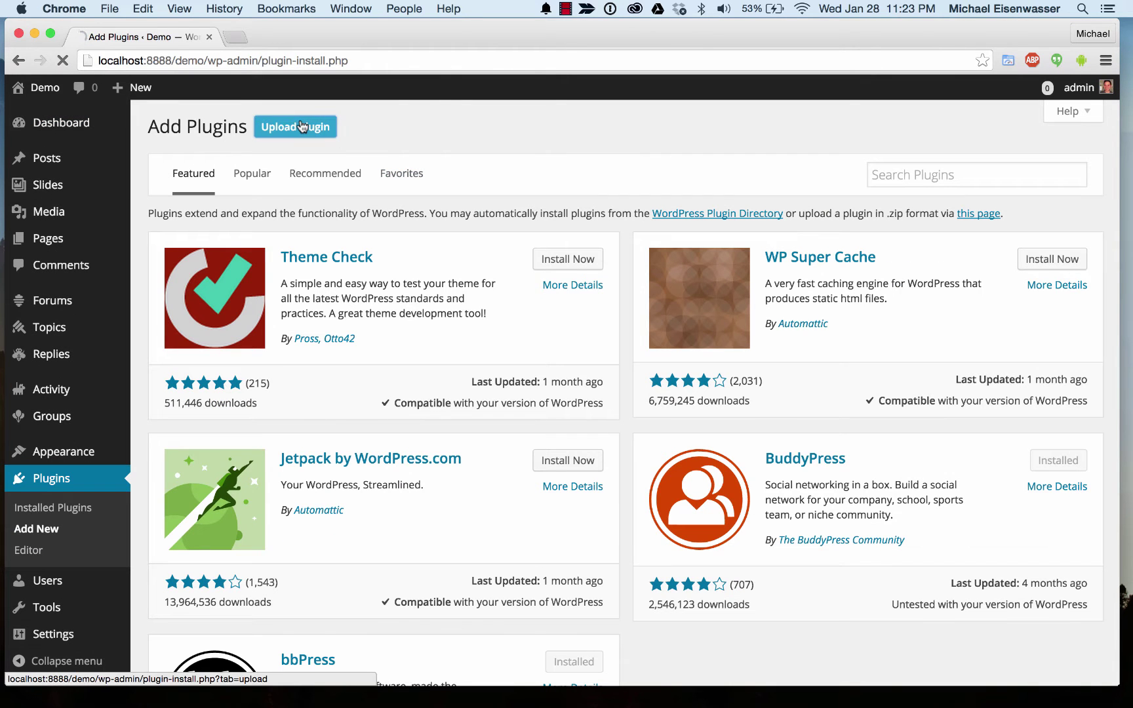
pyautogui.click(302, 127)
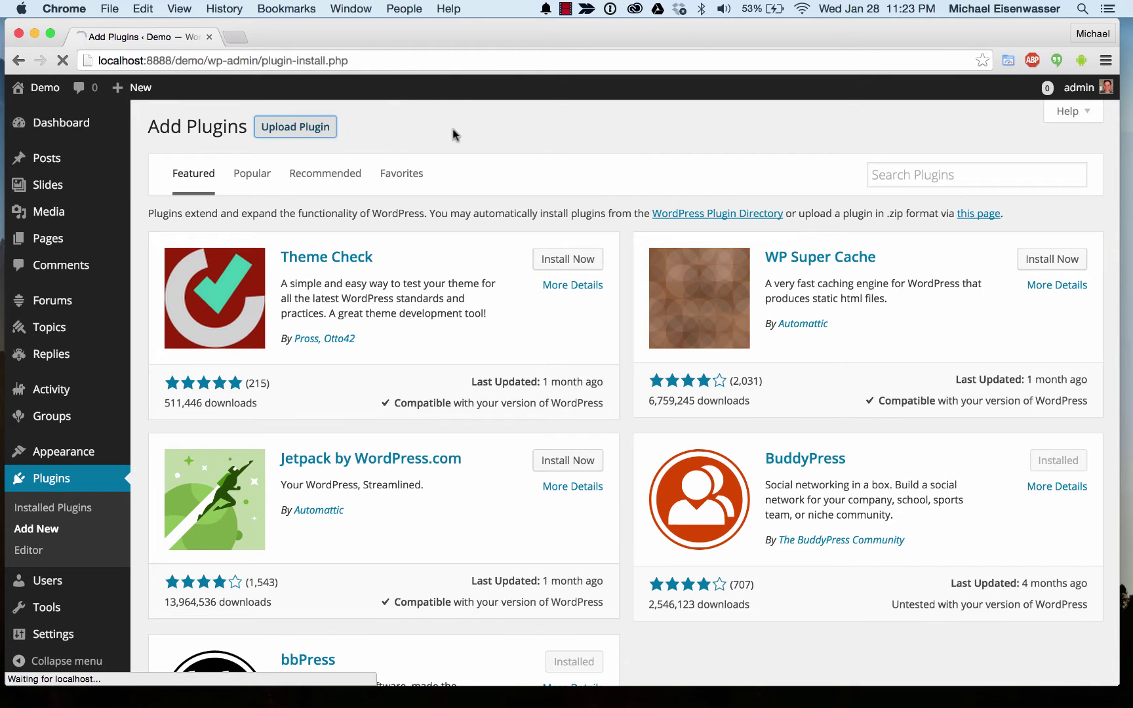
# Upload buddyboss-media.zip, install it, and activate the BuddyBoss Media plugin
pyautogui.click(525, 266)
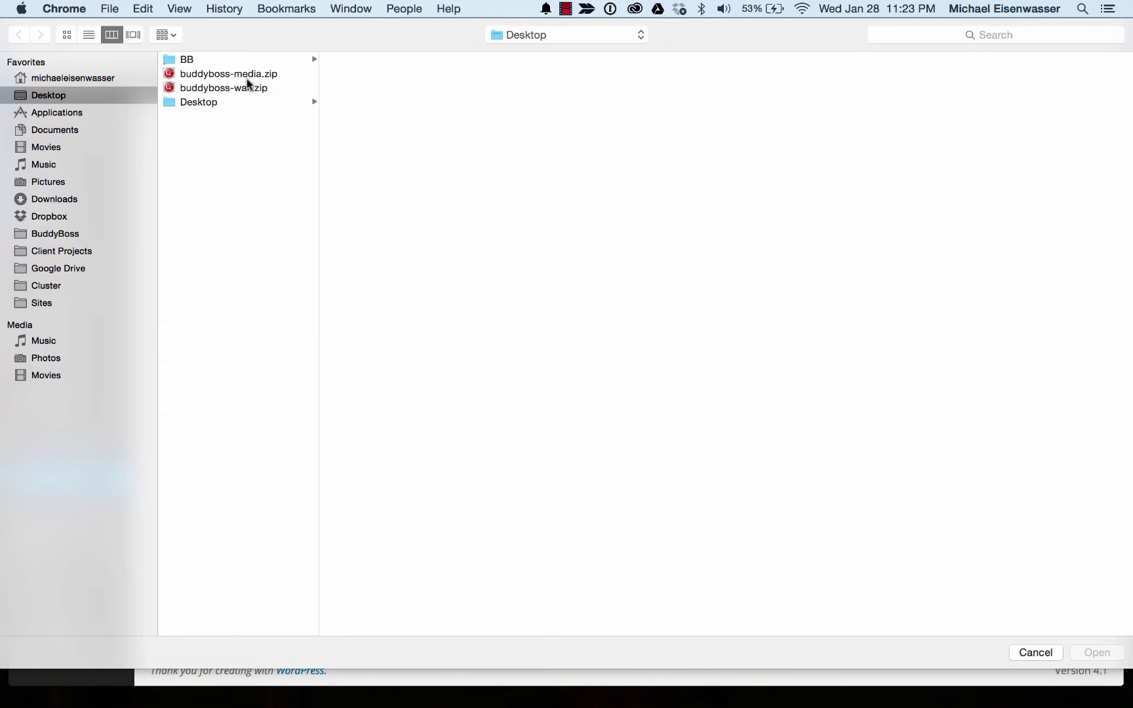
pyautogui.click(250, 74)
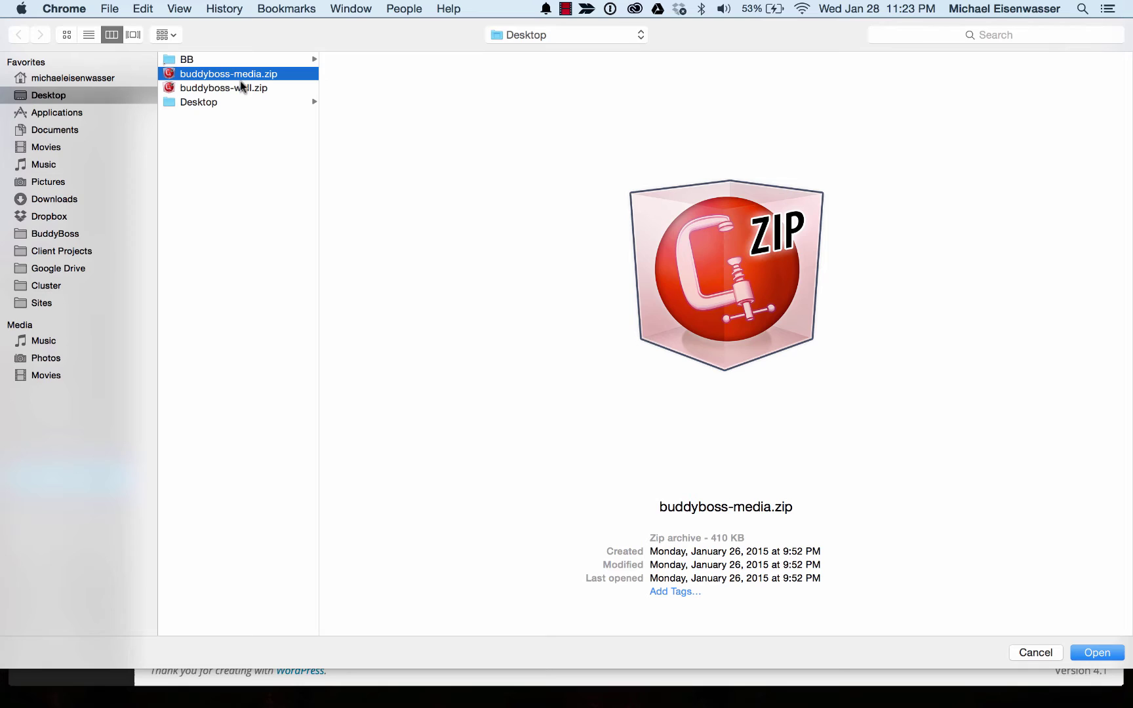
pyautogui.doubleClick(245, 76)
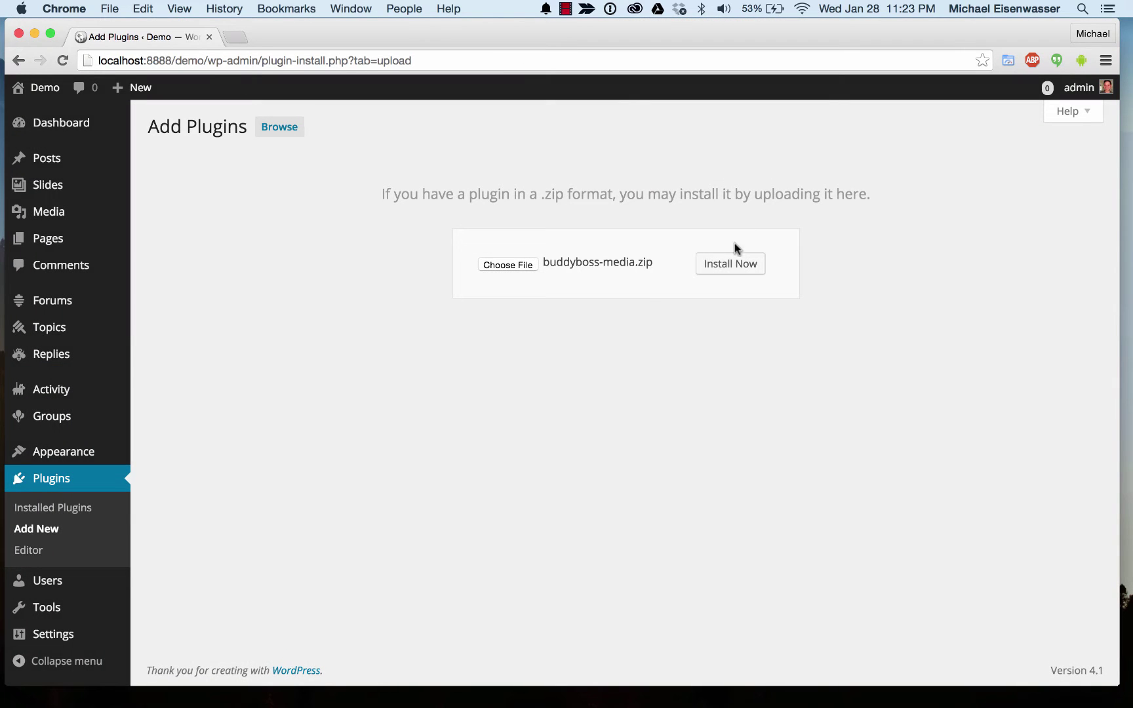
pyautogui.click(729, 263)
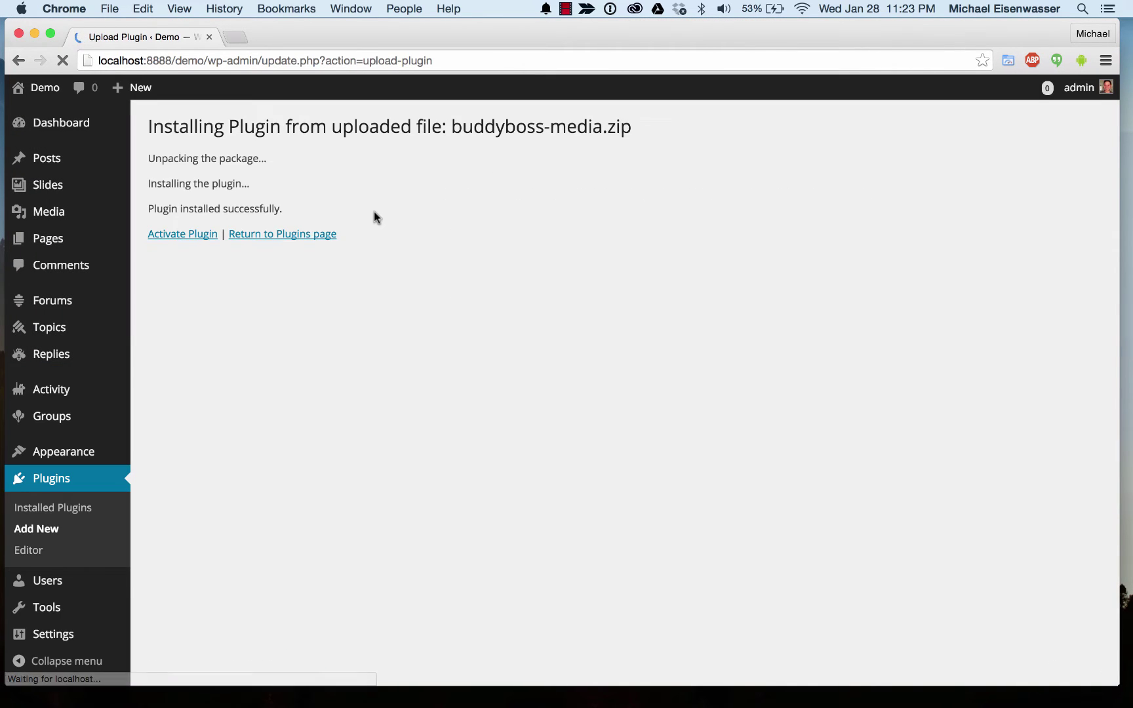
pyautogui.click(182, 234)
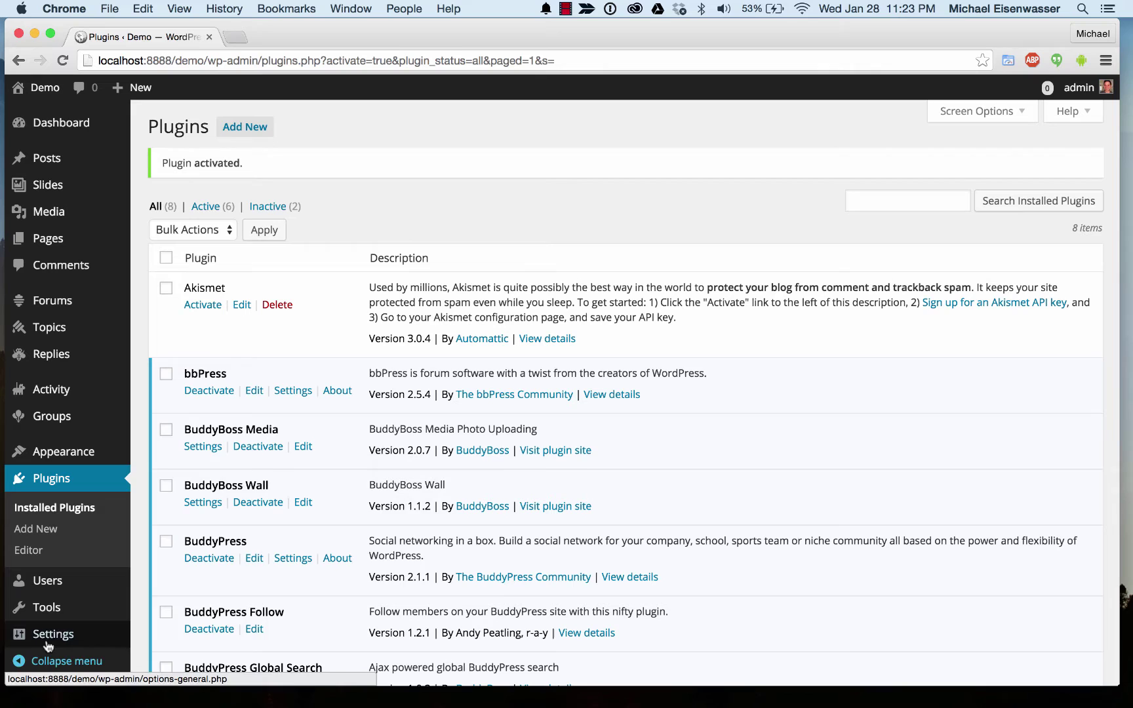
# Turn on Mobile Rotation Fix in BuddyBoss Media settings and save the changes
pyautogui.moveTo(46, 636)
pyautogui.click(184, 597)
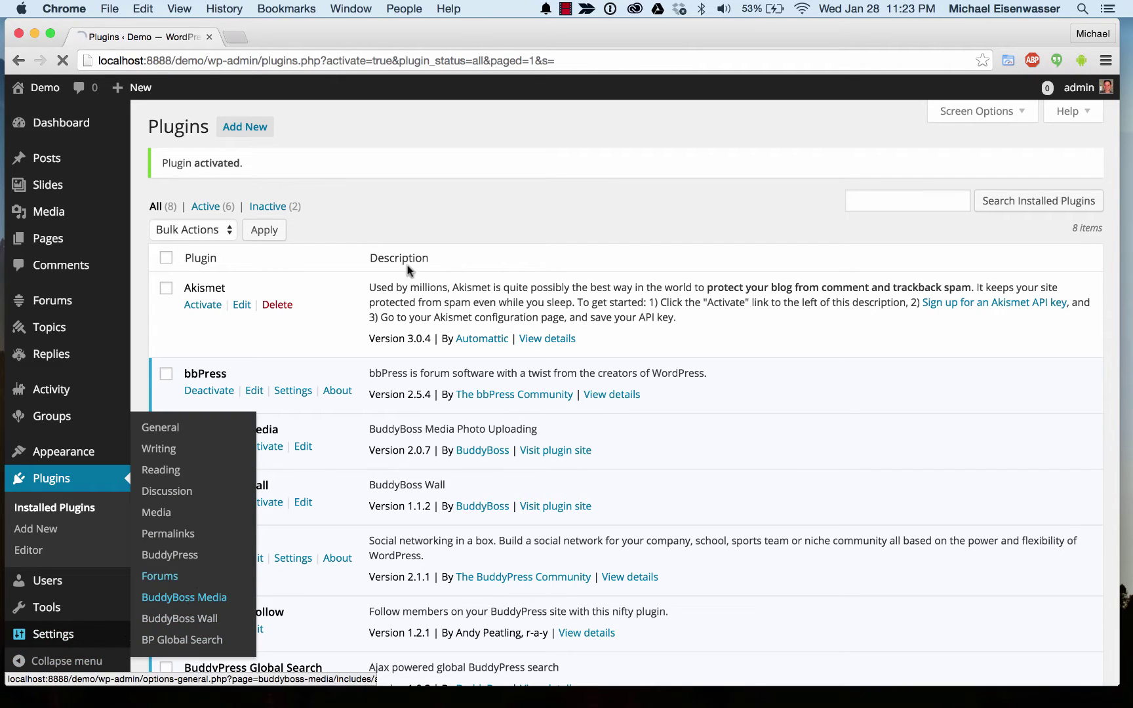
pyautogui.scroll(-3, 551, 192)
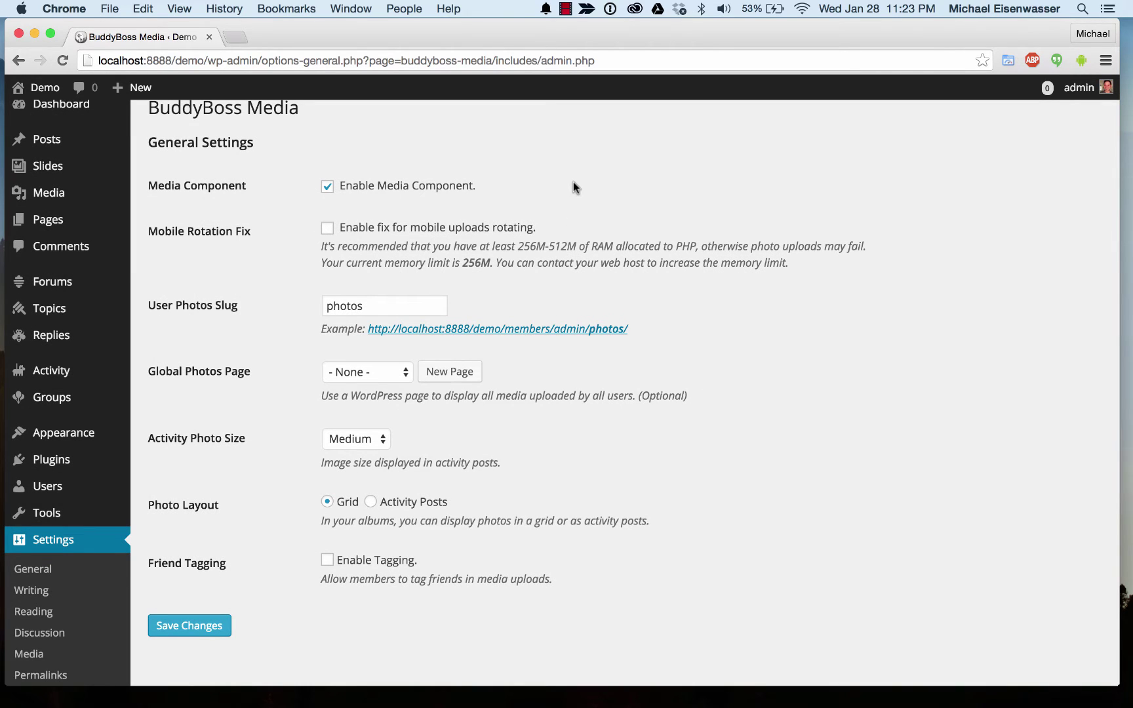
pyautogui.scroll(1, 572, 182)
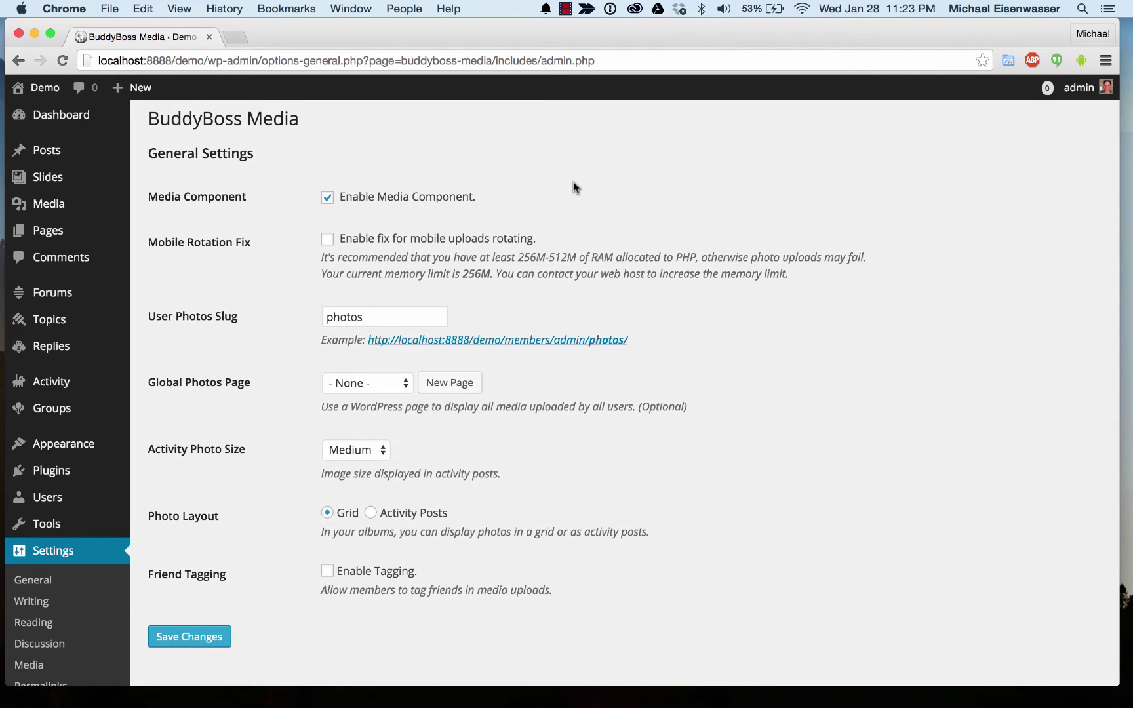
pyautogui.scroll(1, 572, 182)
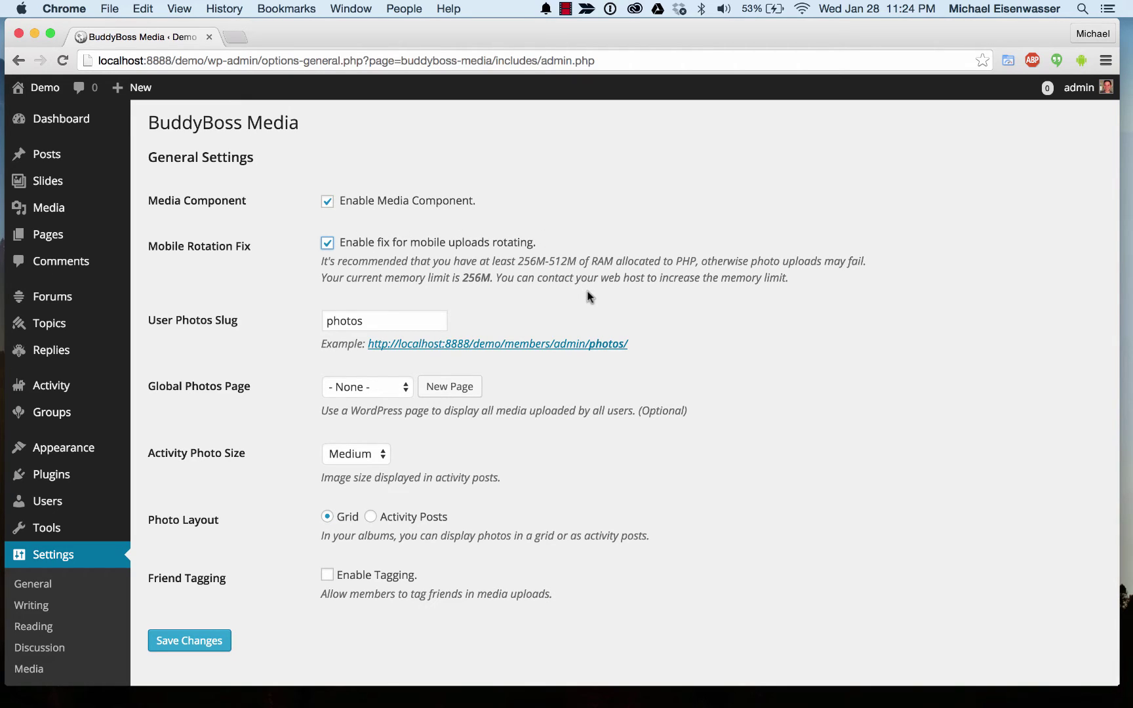
pyautogui.scroll(-2, 380, 323)
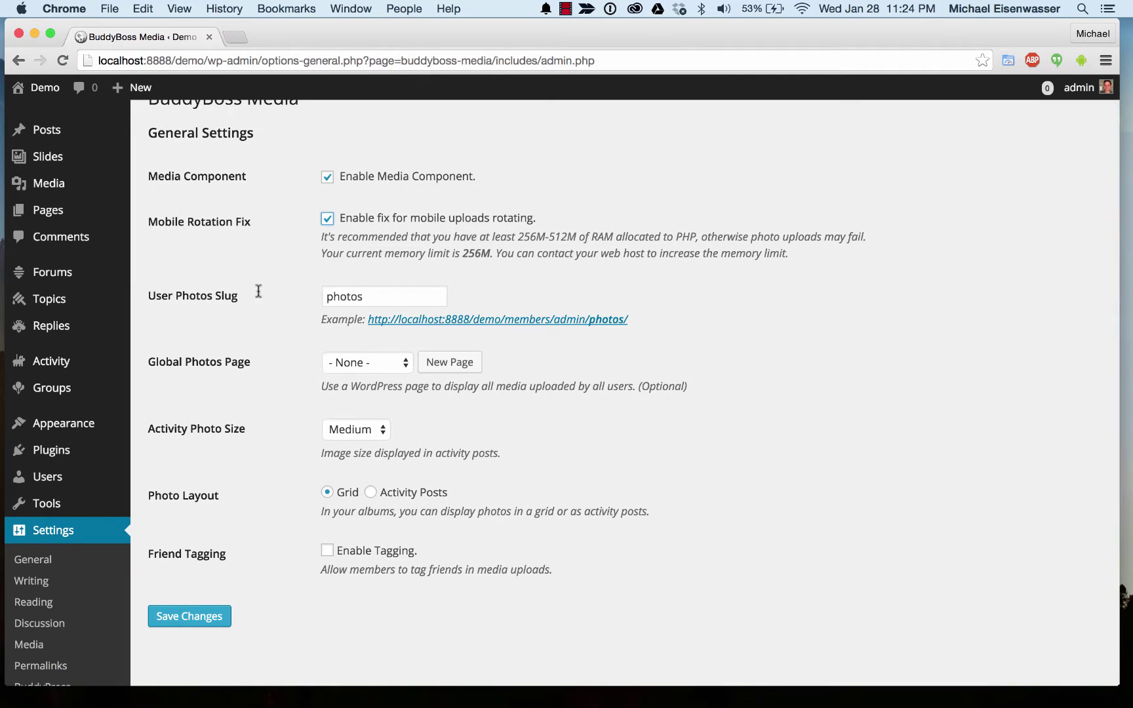
pyautogui.click(353, 299)
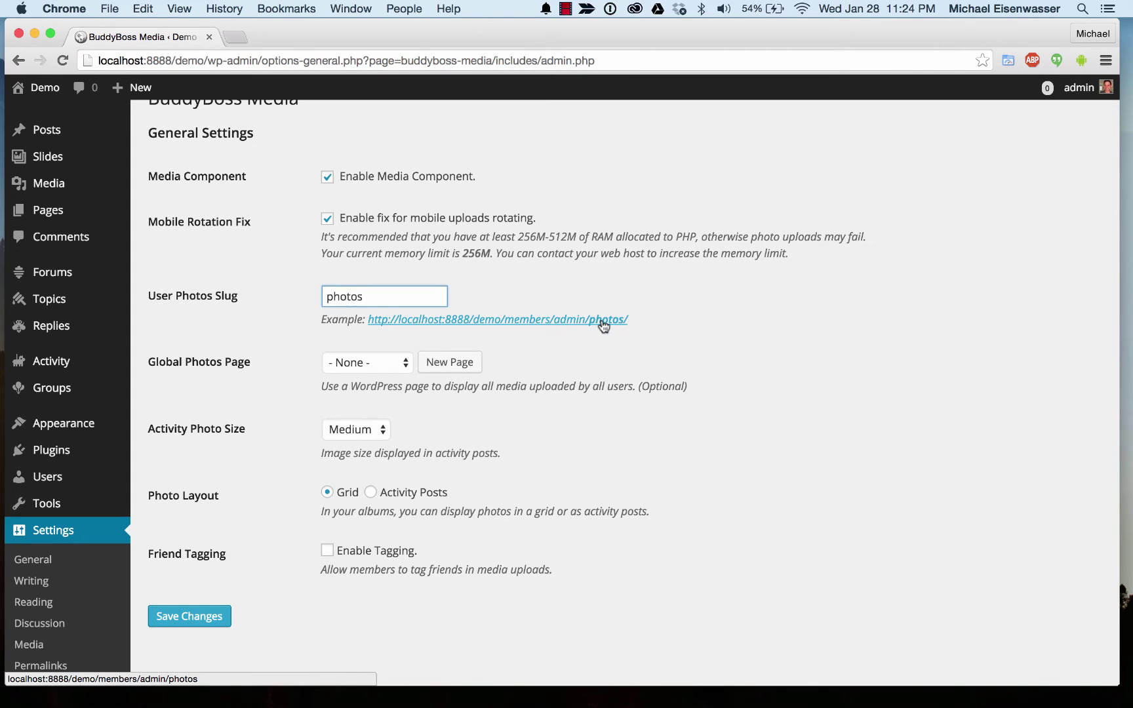
pyautogui.click(285, 407)
pyautogui.scroll(-2, 285, 407)
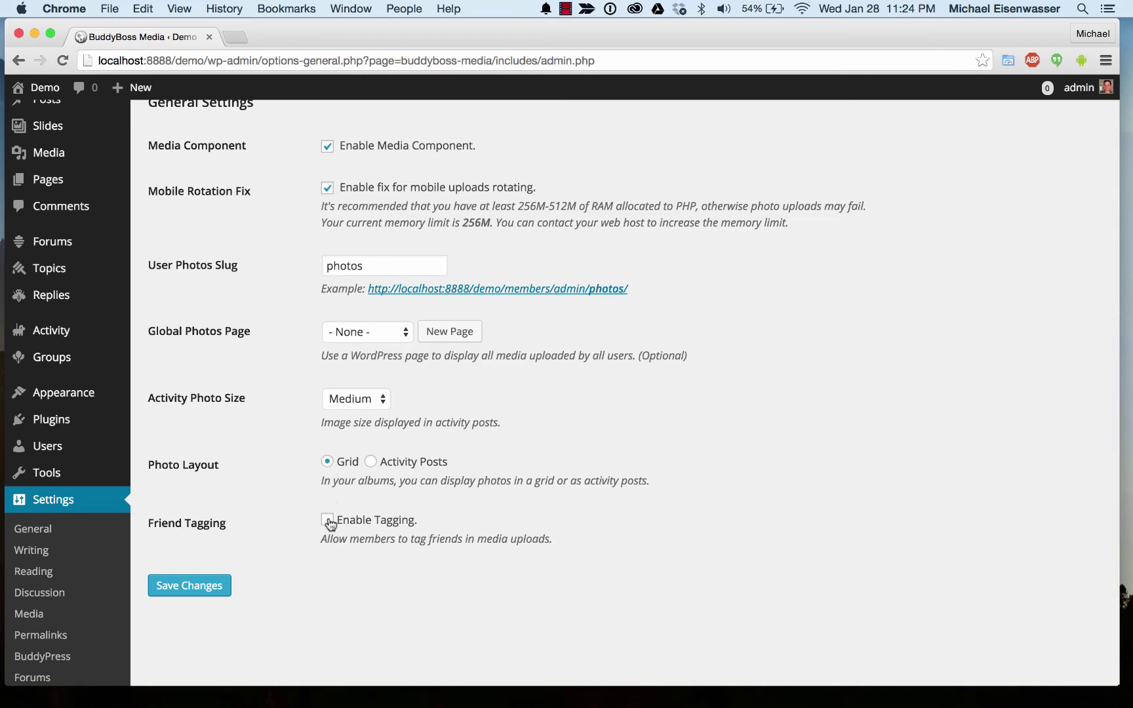
pyautogui.click(191, 593)
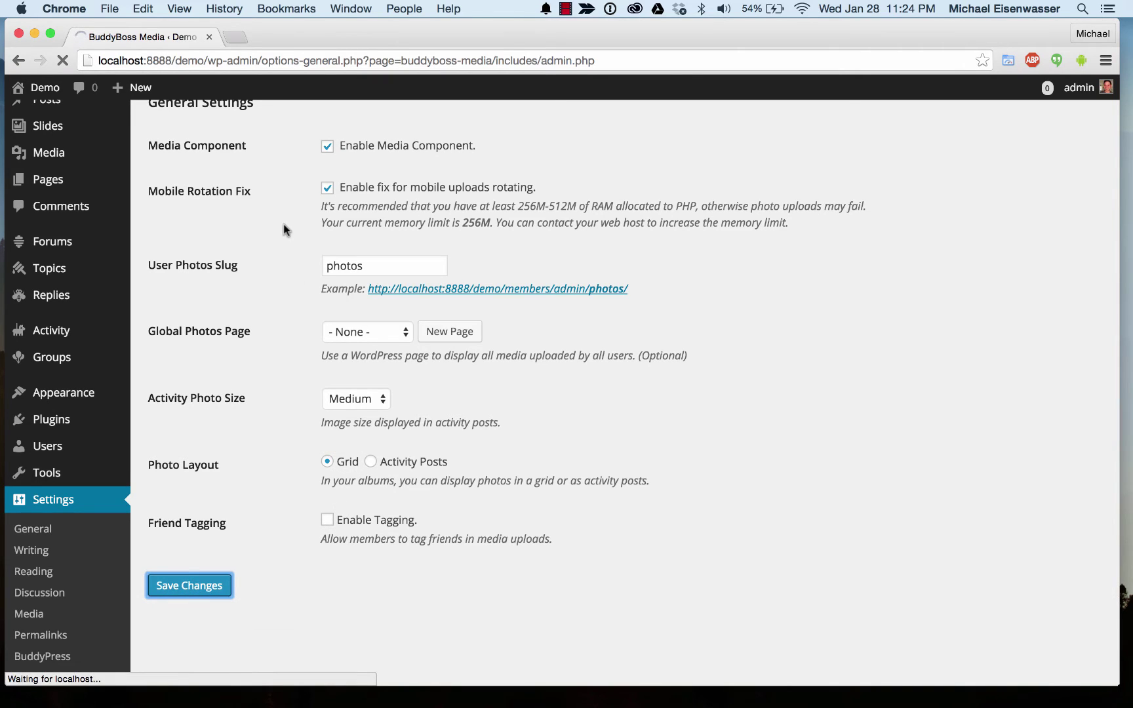
# Capture a mountain wallpaper screenshot and start adding it on admin's Photos uploads page
pyautogui.moveTo(1075, 87)
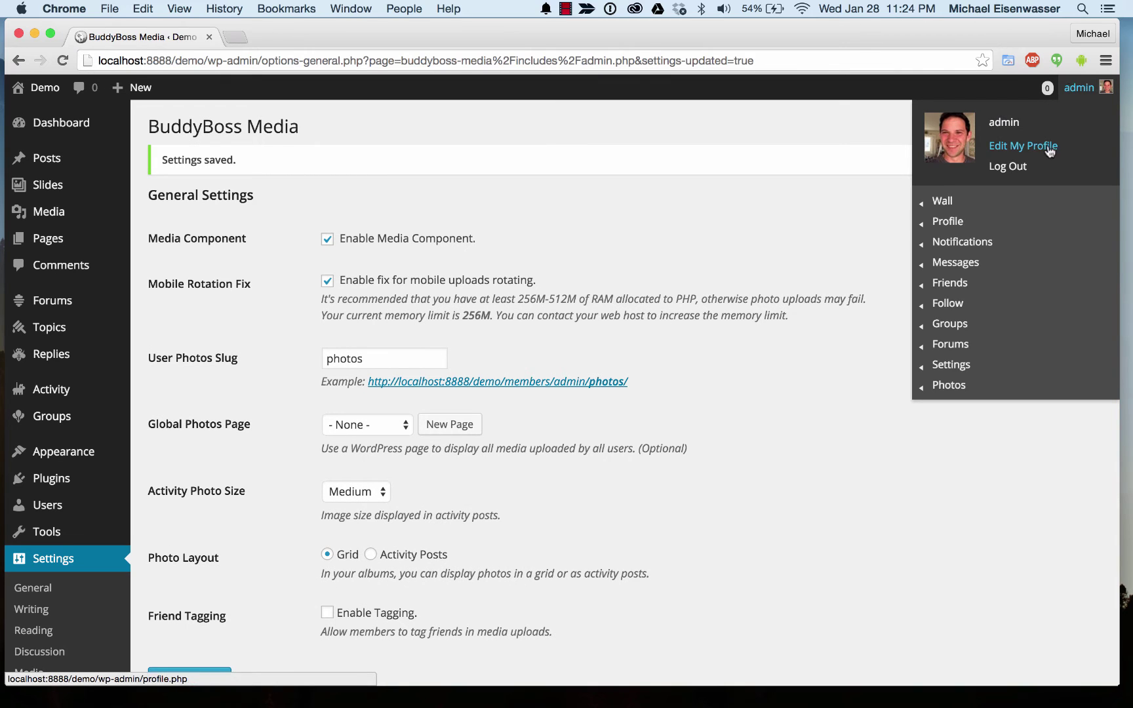
pyautogui.click(867, 396)
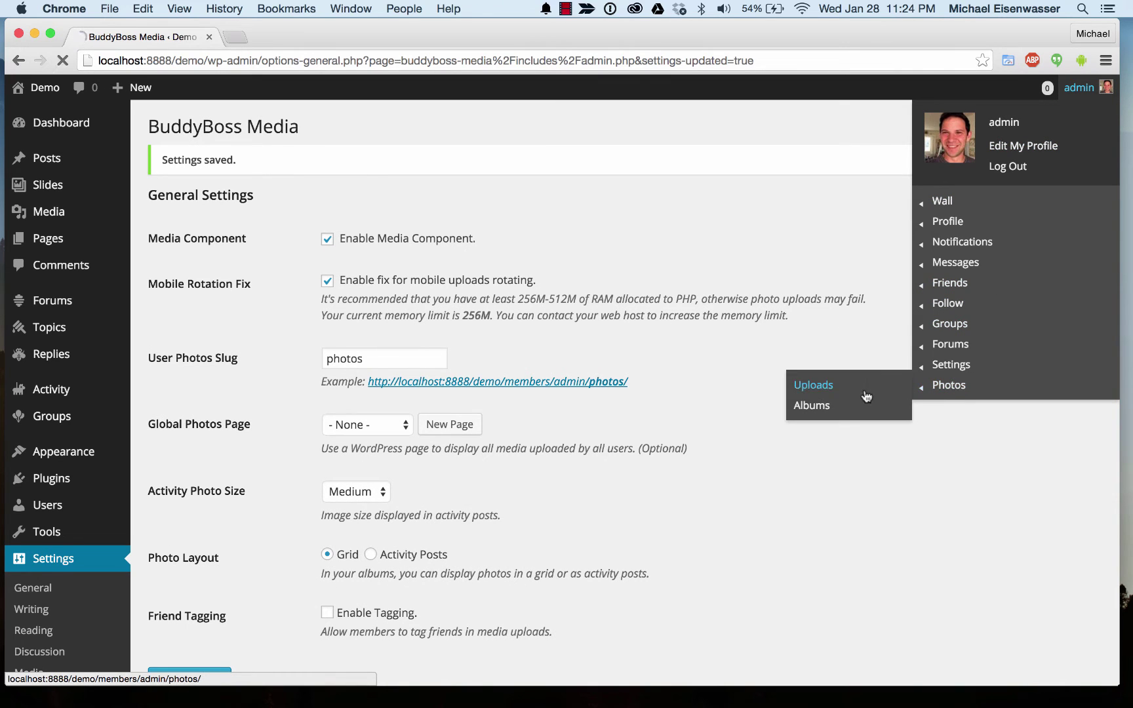
pyautogui.scroll(-3, 521, 375)
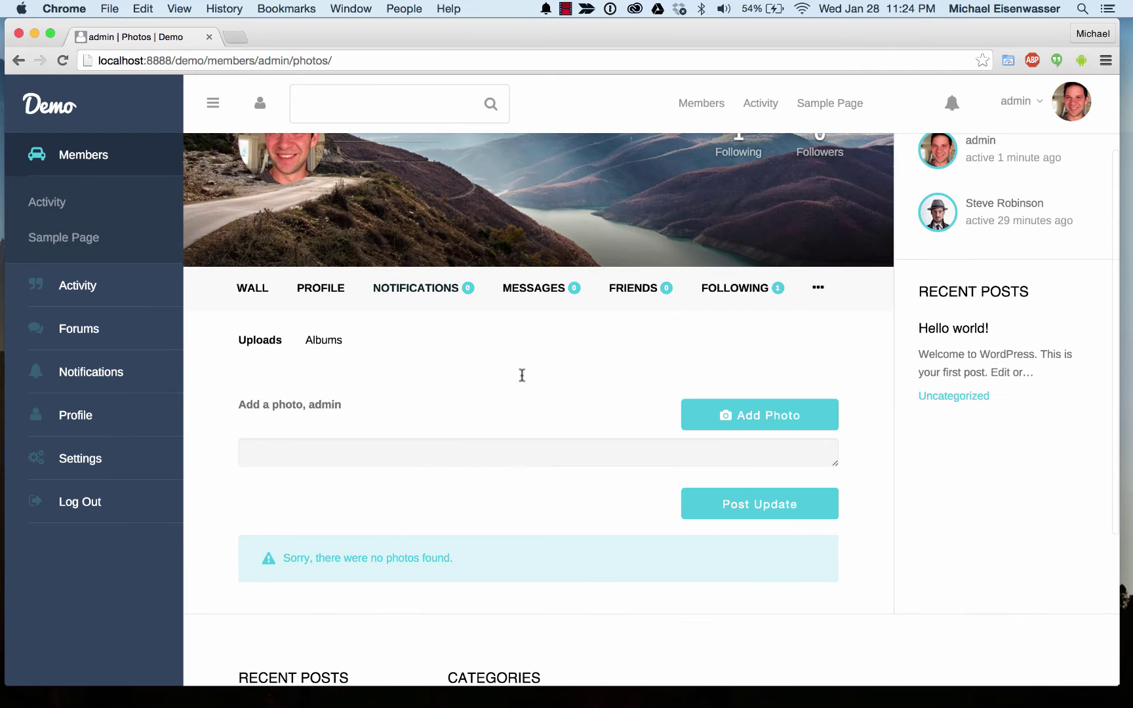
pyautogui.press('F11')
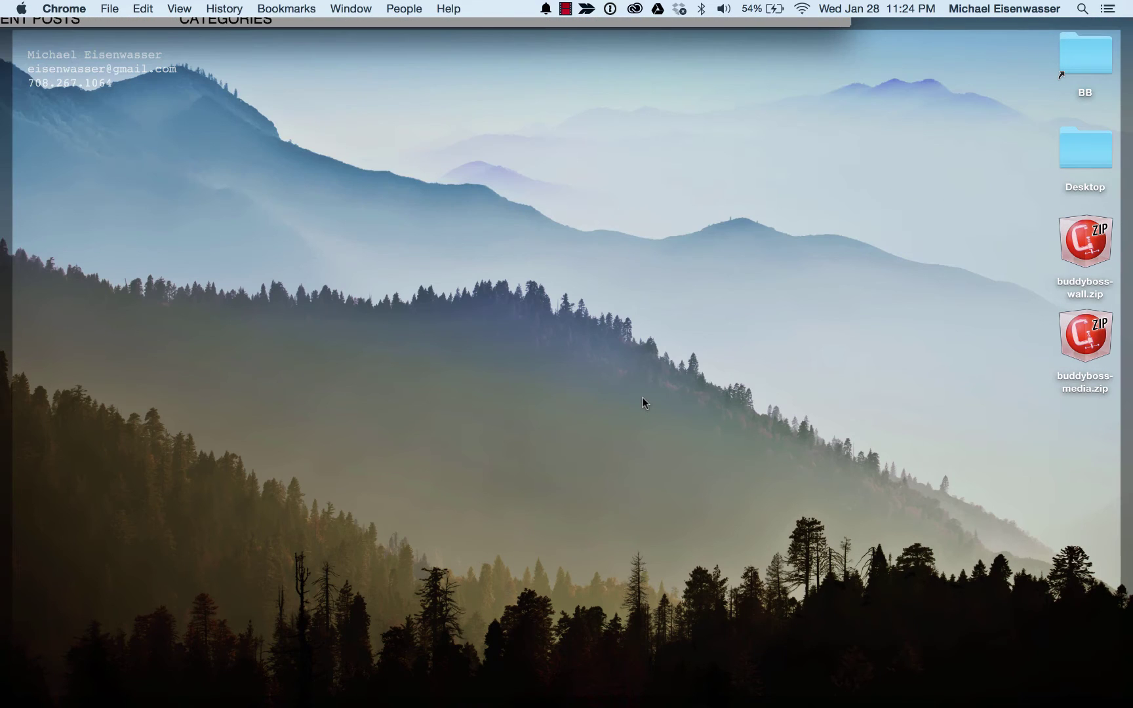
pyautogui.press('super+shift+4')
pyautogui.moveTo(418, 223); pyautogui.dragTo(844, 531)
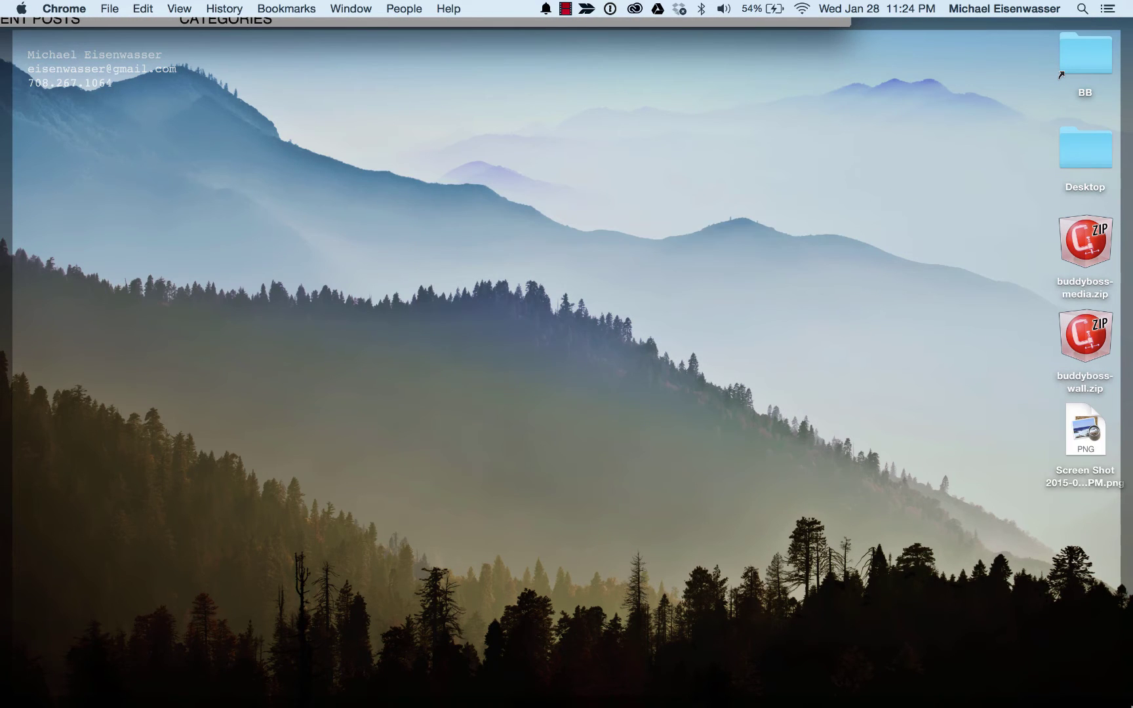
pyautogui.press('F11')
pyautogui.click(715, 411)
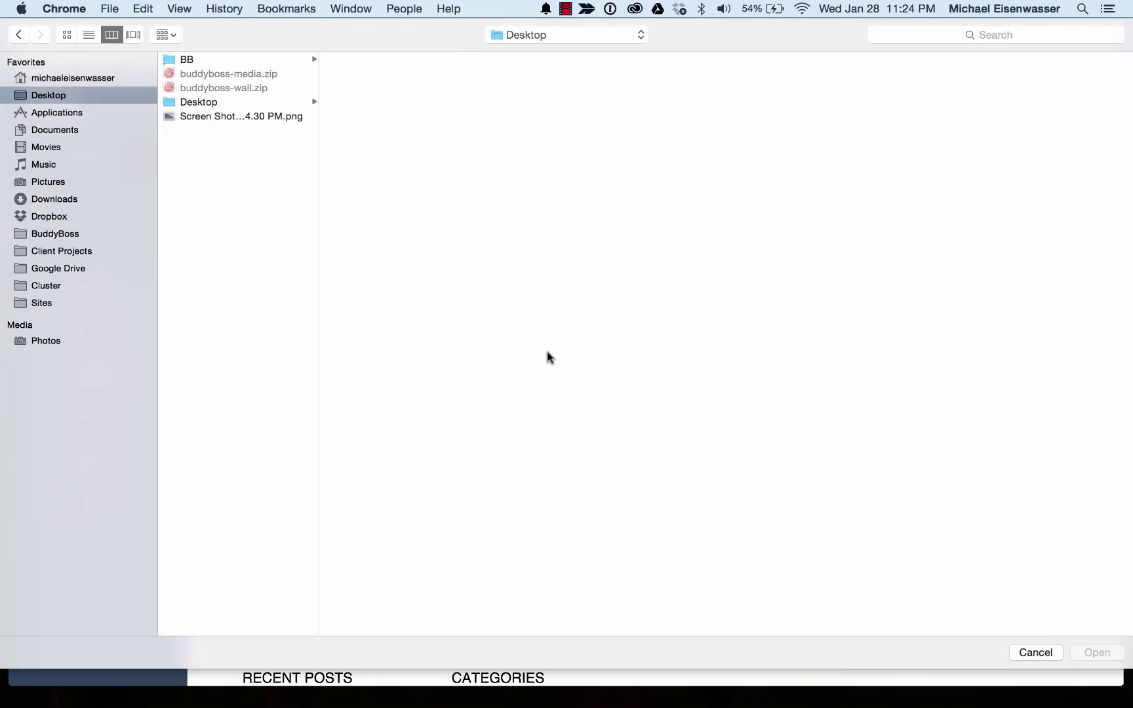
pyautogui.click(241, 116)
pyautogui.doubleClick(242, 116)
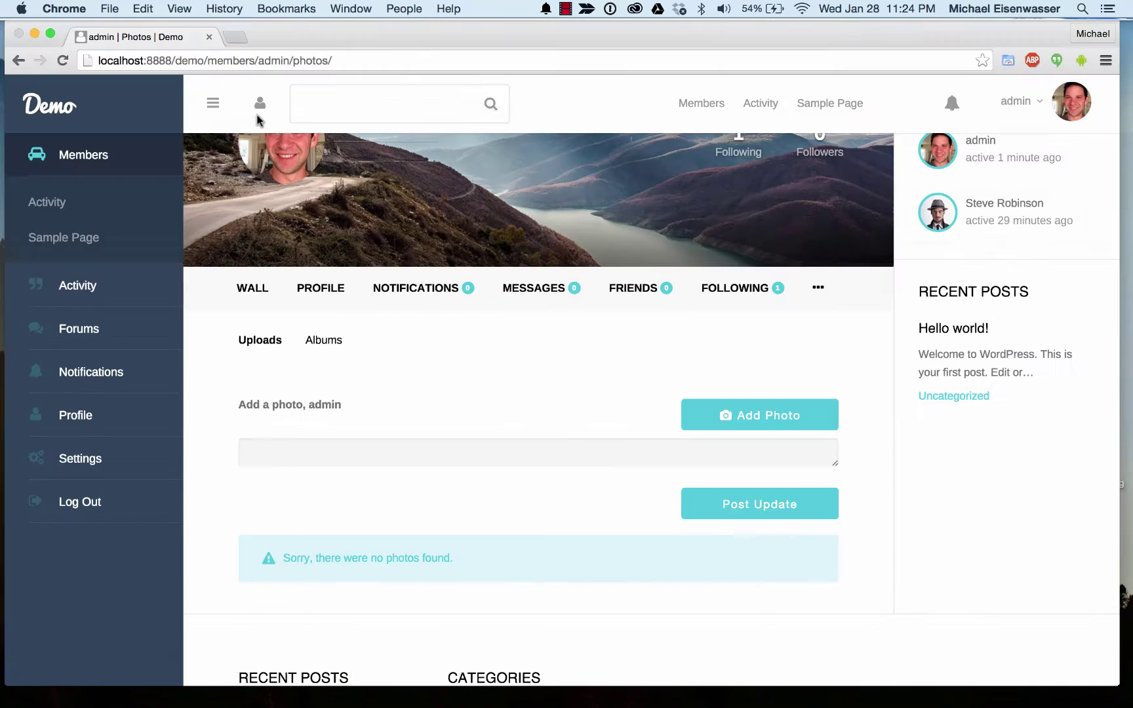
pyautogui.click(540, 448)
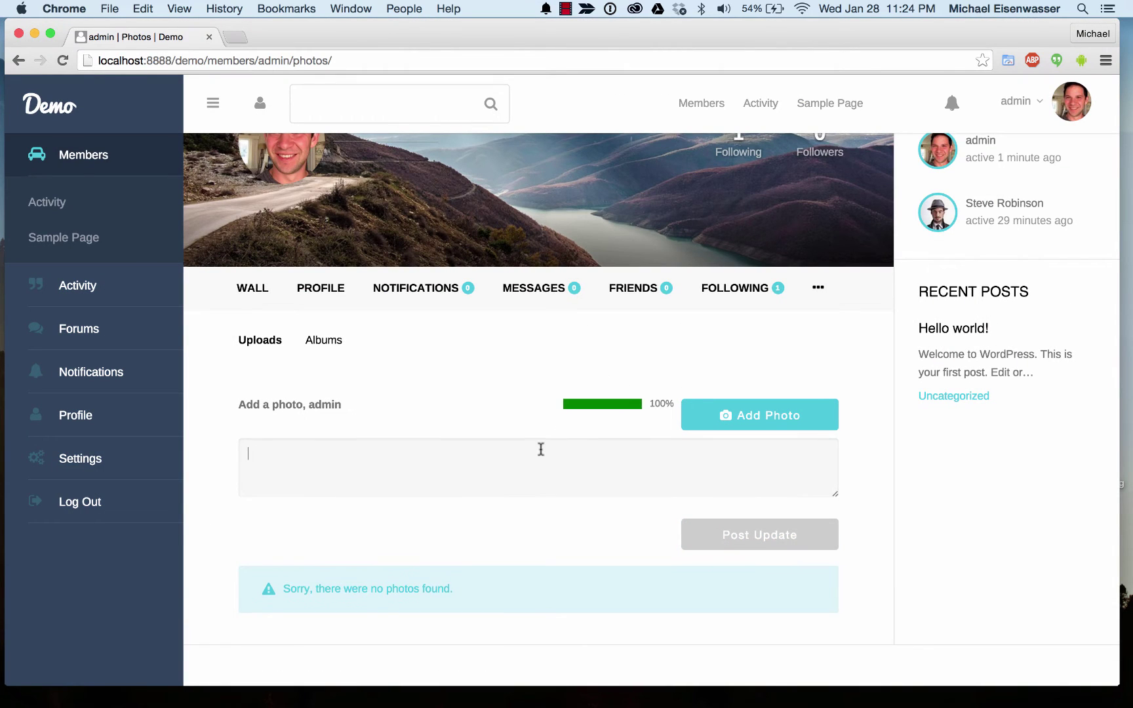
pyautogui.write('trees I like')
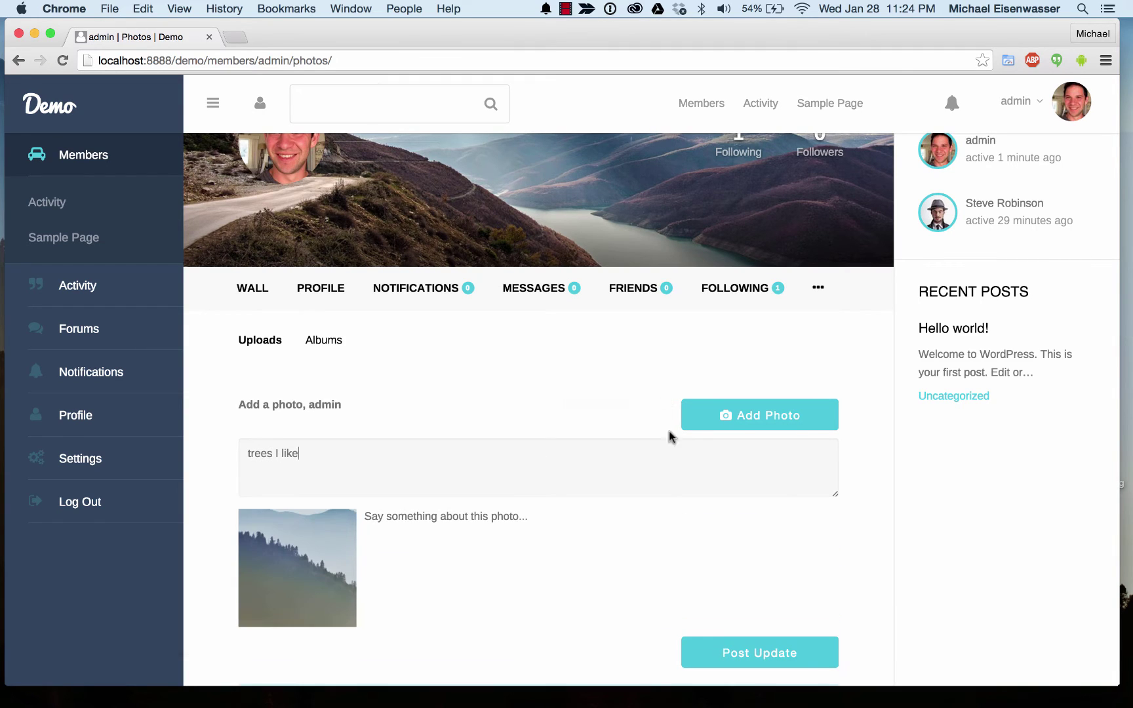
pyautogui.click(700, 654)
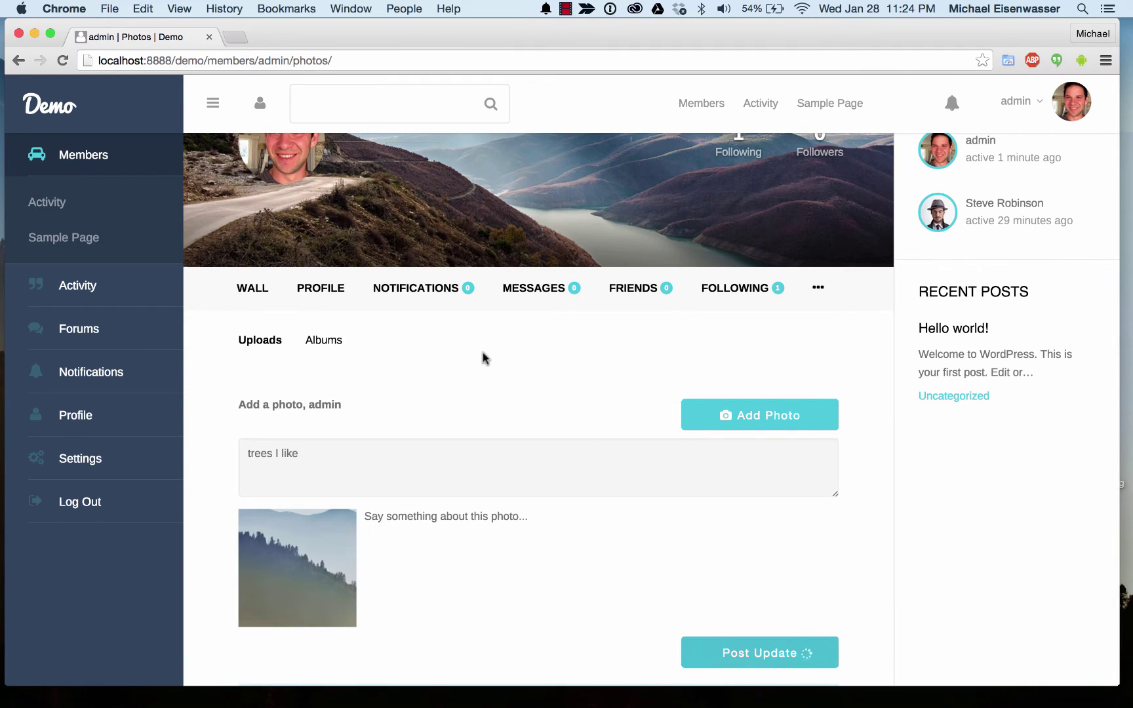
pyautogui.scroll(-3, 479, 357)
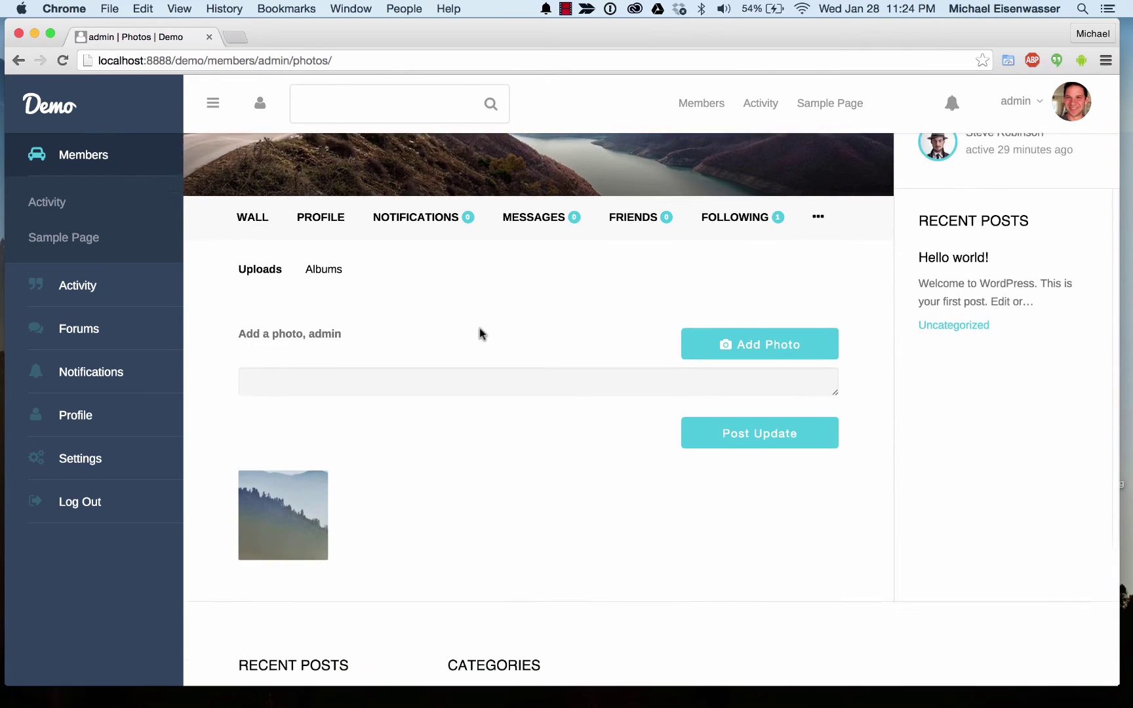
pyautogui.click(295, 481)
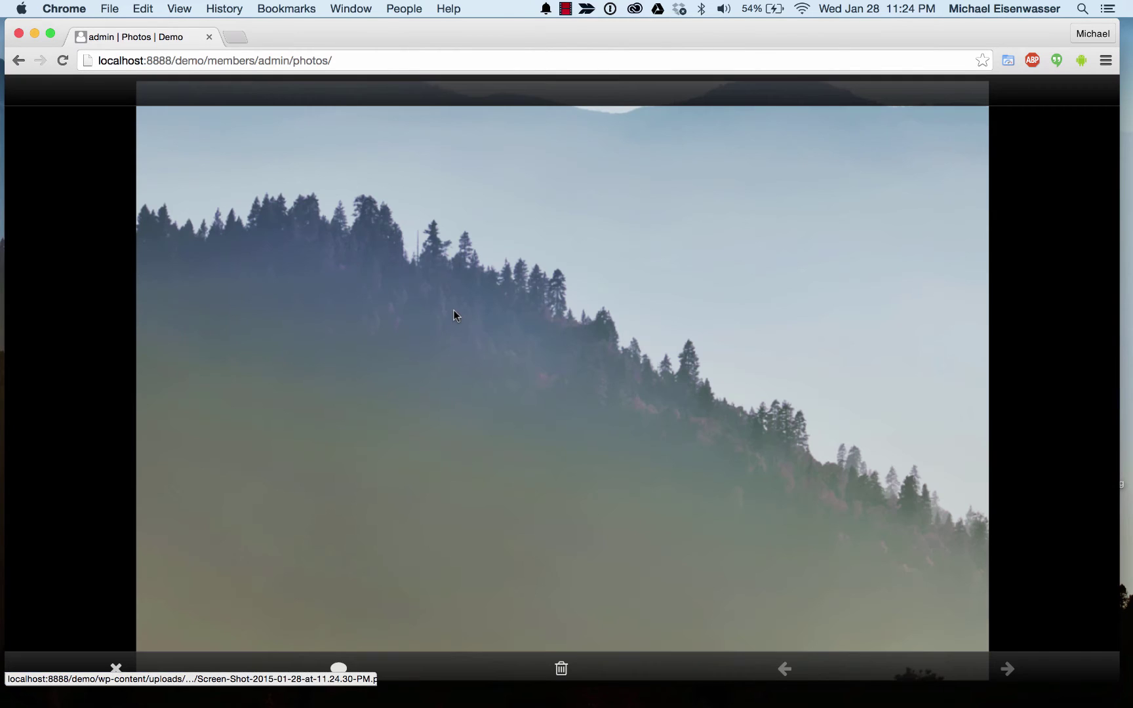
pyautogui.click(120, 668)
pyautogui.scroll(3, 482, 449)
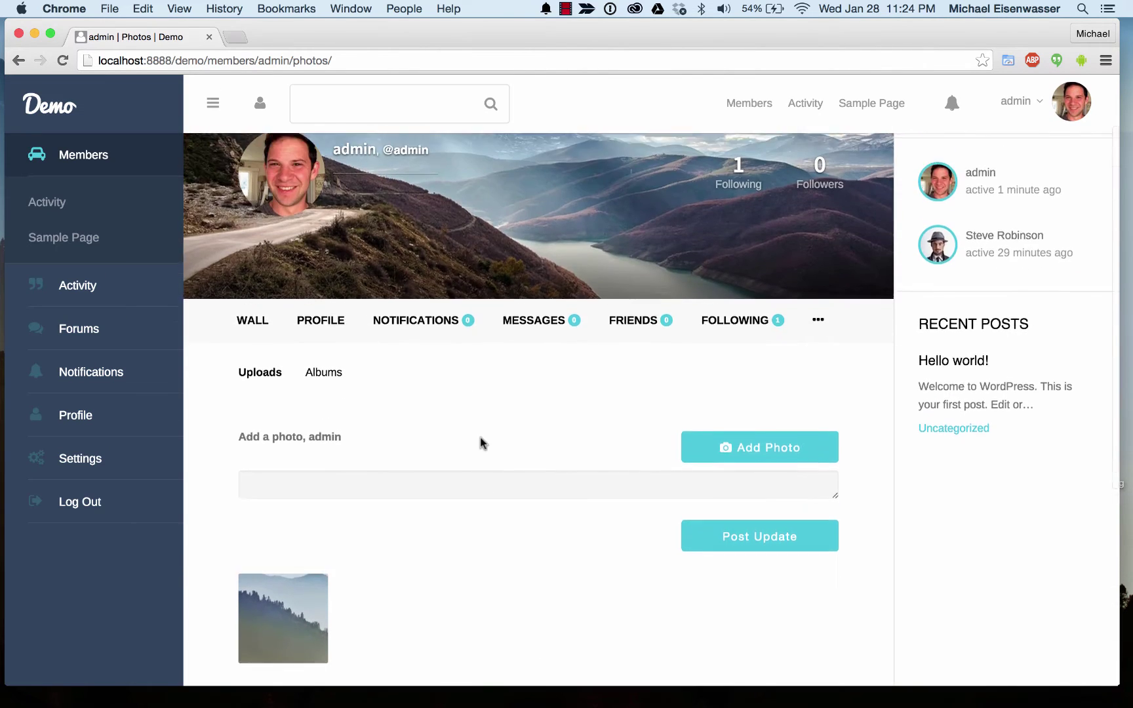
# Create album 'Photos' with description 'Here they are!' and visibility Everyone
pyautogui.click(324, 402)
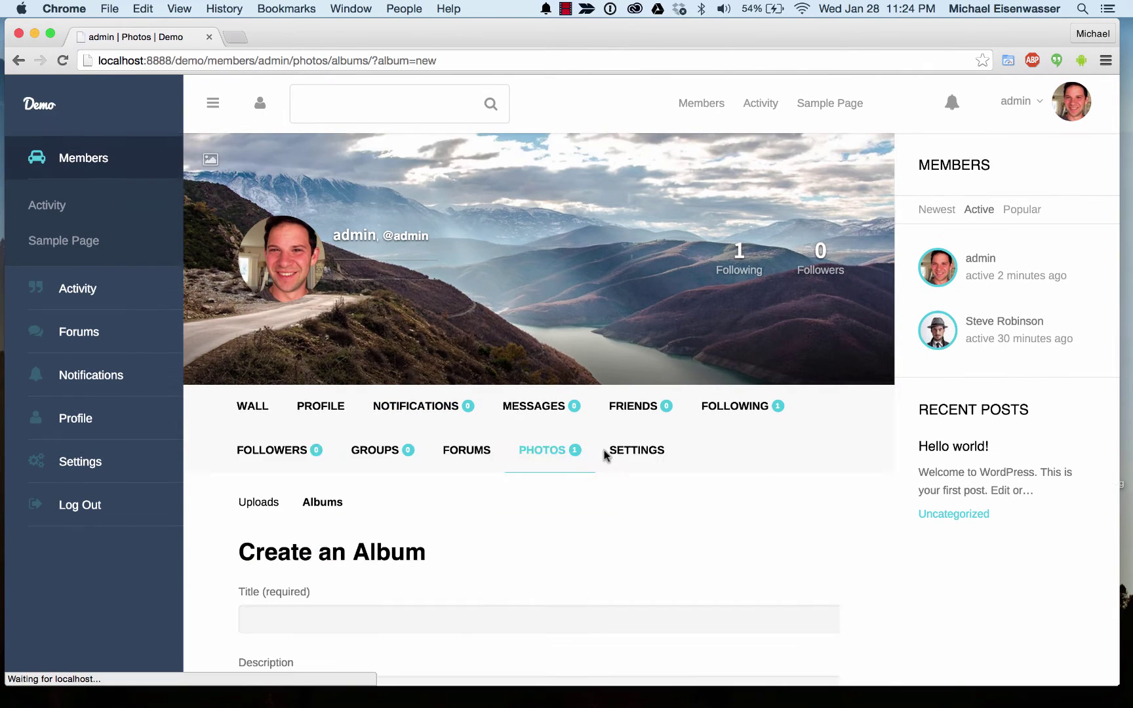
pyautogui.scroll(-3, 465, 536)
pyautogui.click(478, 434)
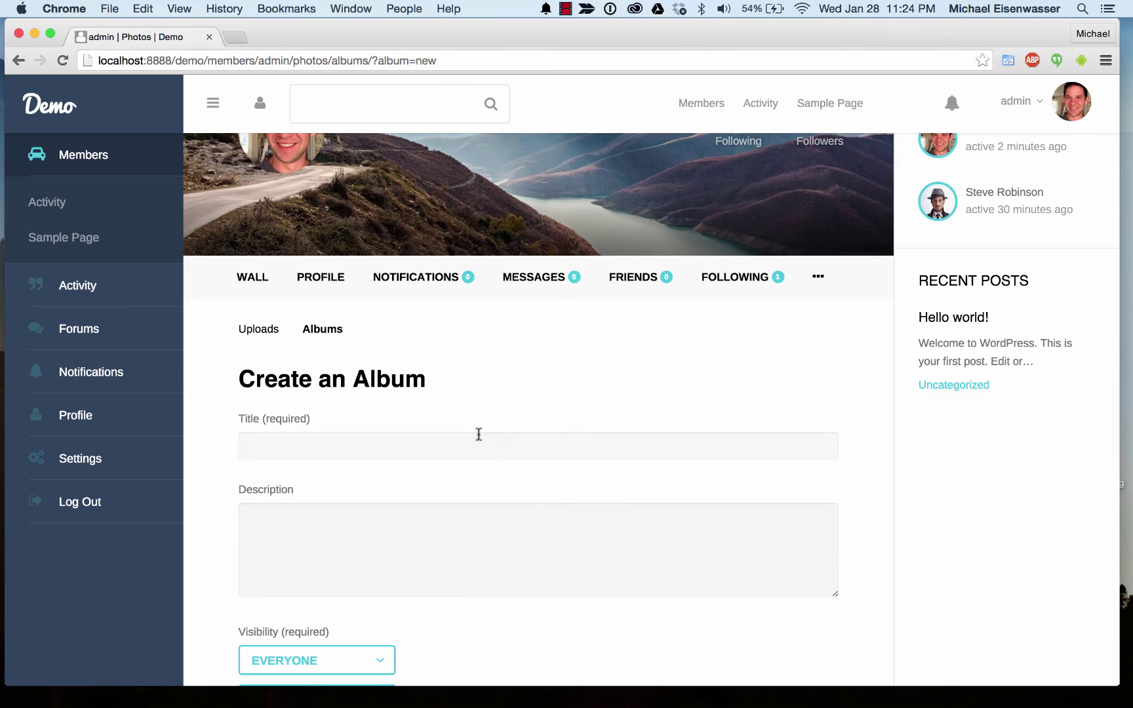
pyautogui.write('Photos')
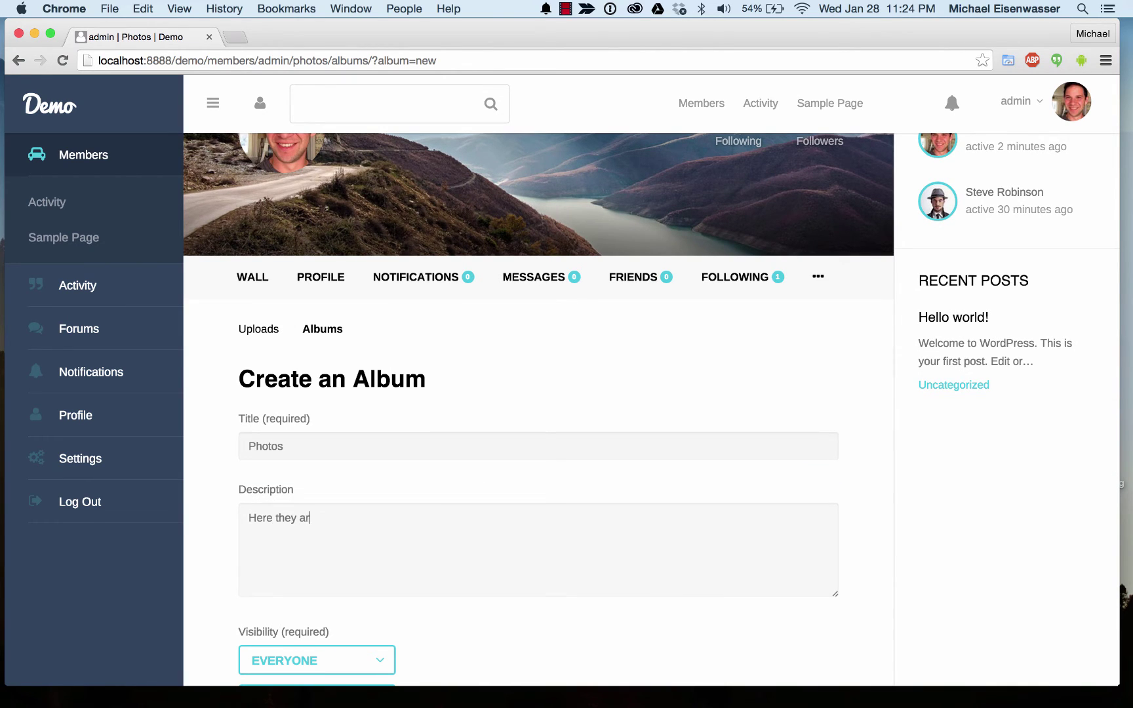
pyautogui.scroll(-5, 459, 511)
pyautogui.click(366, 467)
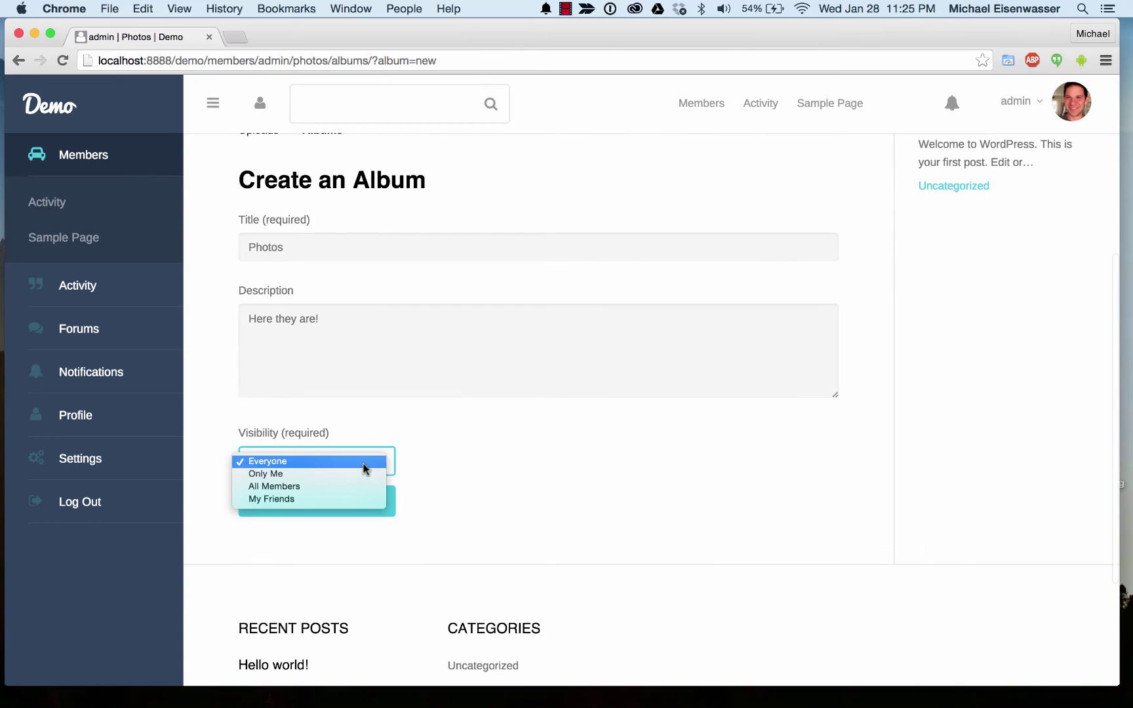
pyautogui.click(457, 471)
pyautogui.click(328, 502)
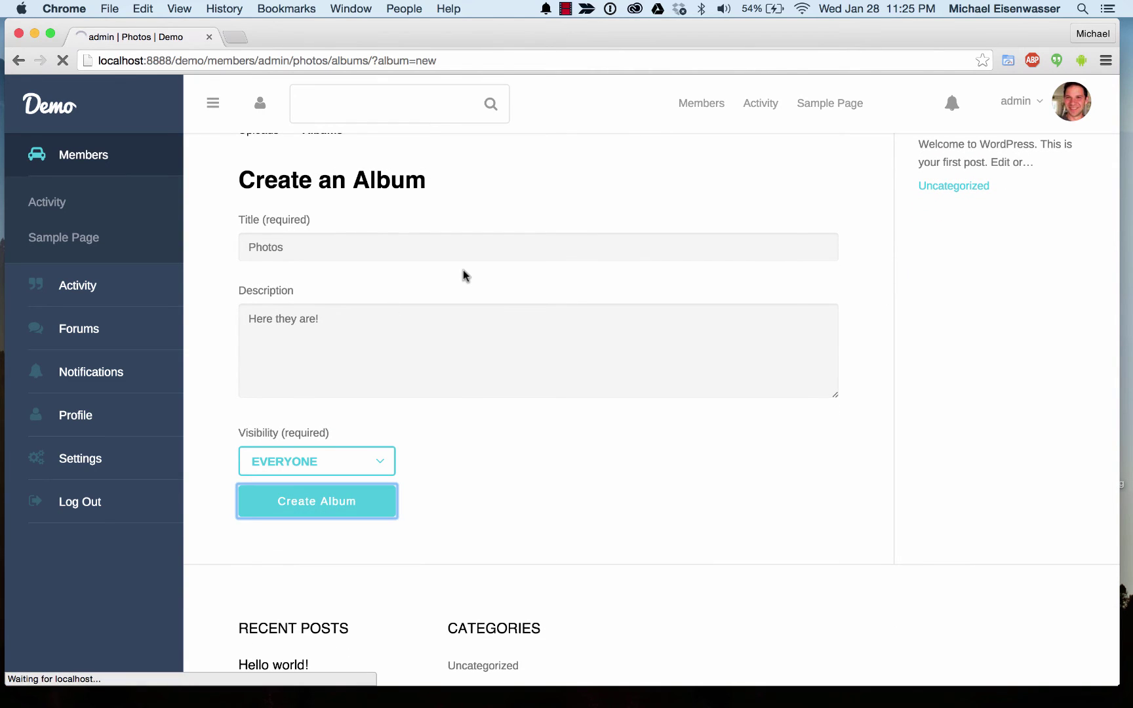
# Upload the existing Desktop screenshot into the Photos album
pyautogui.scroll(-3, 462, 273)
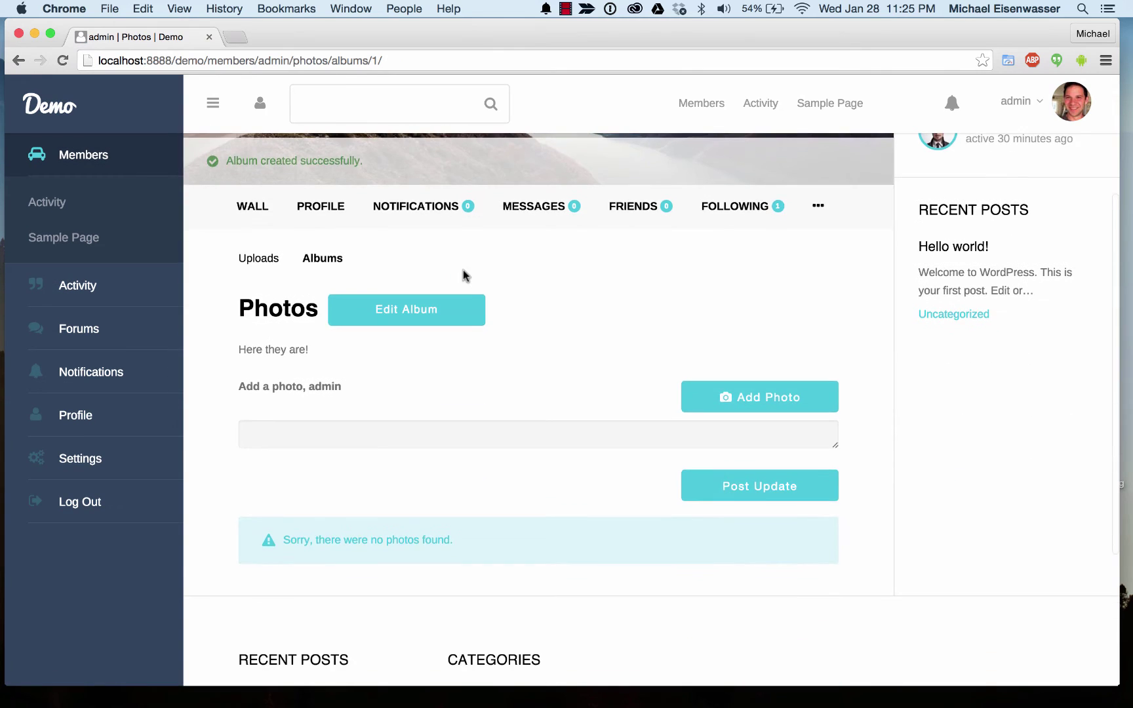
pyautogui.click(762, 413)
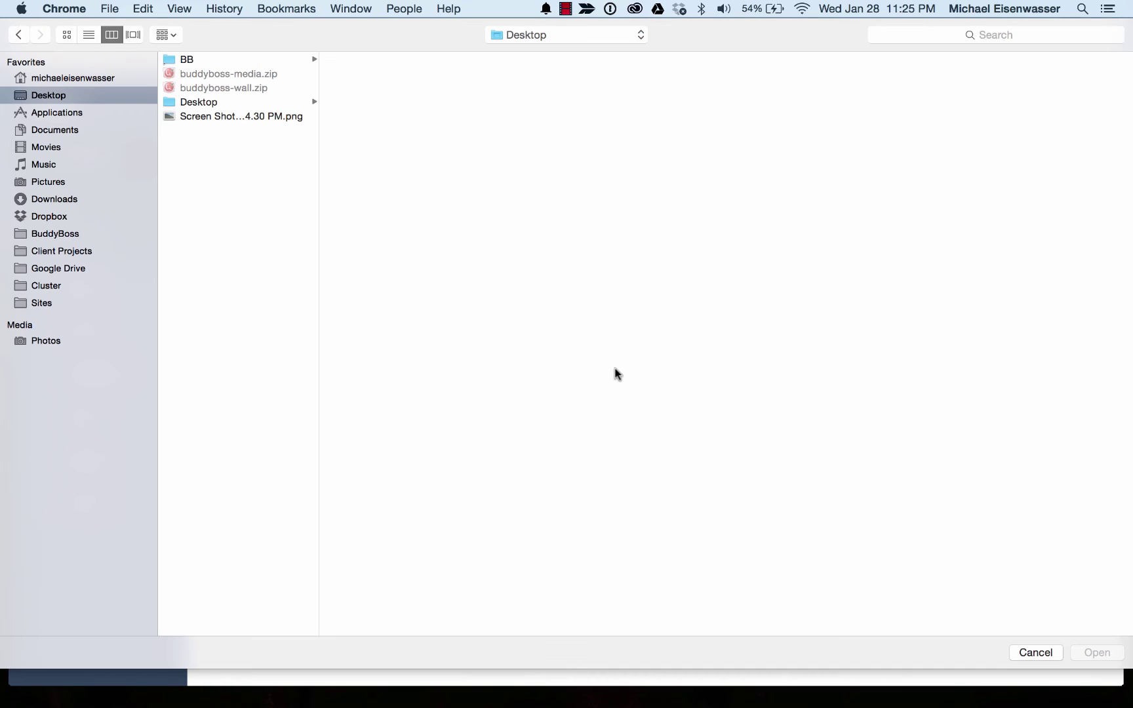
pyautogui.click(234, 116)
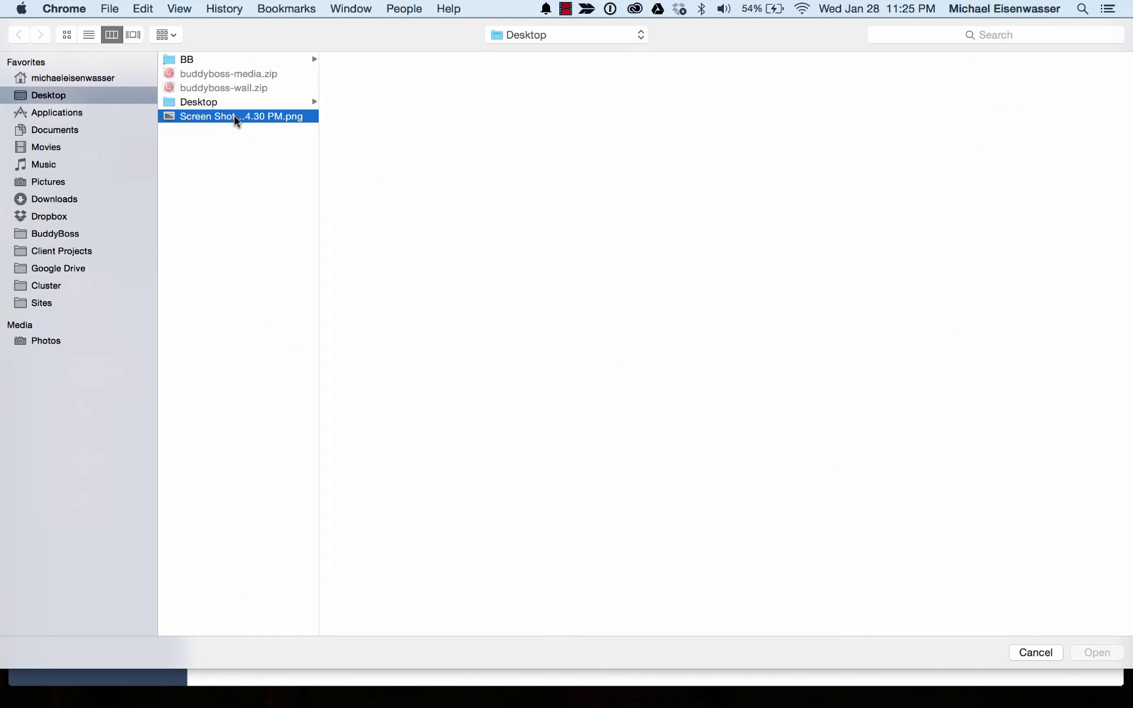
pyautogui.press('Return')
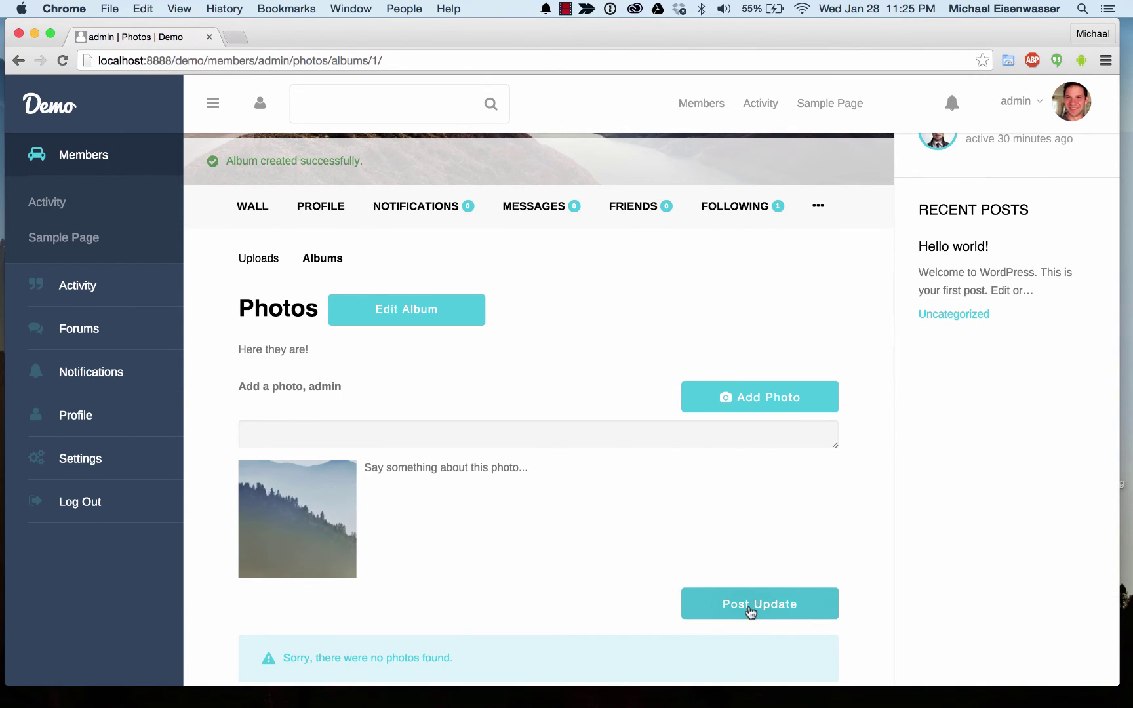
# Capture a new region screenshot of the mountain wallpaper
pyautogui.press('F11')
pyautogui.press('super+shift+4')
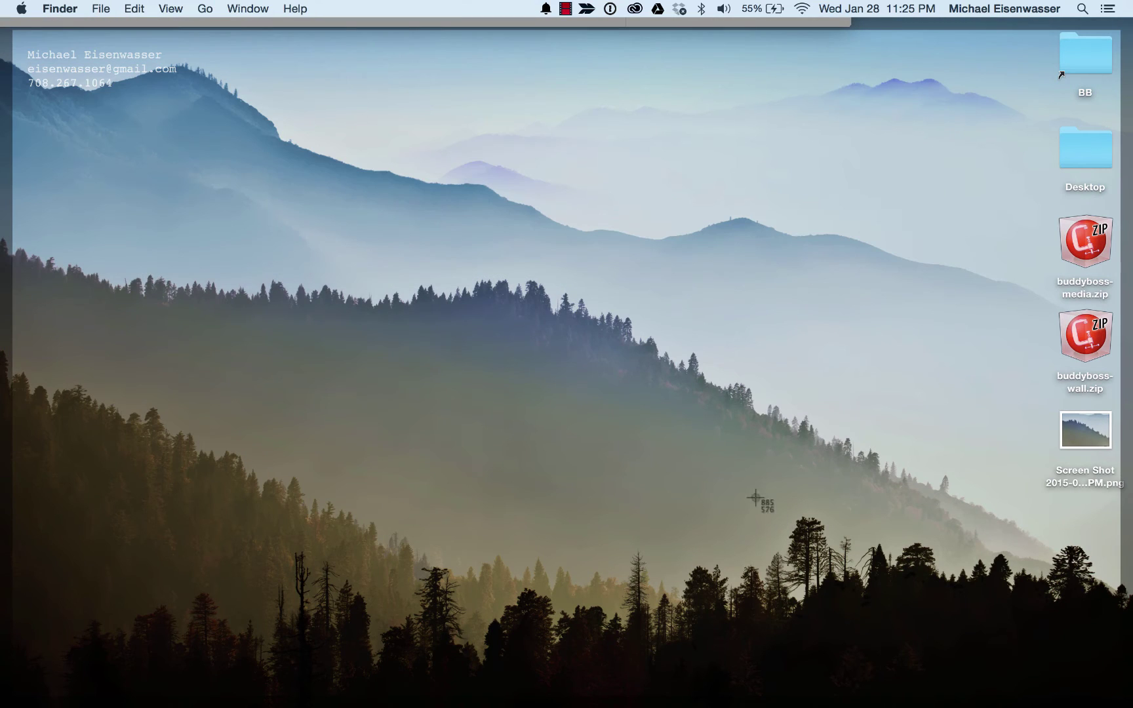
pyautogui.moveTo(122, 83); pyautogui.dragTo(539, 382)
pyautogui.press('F11')
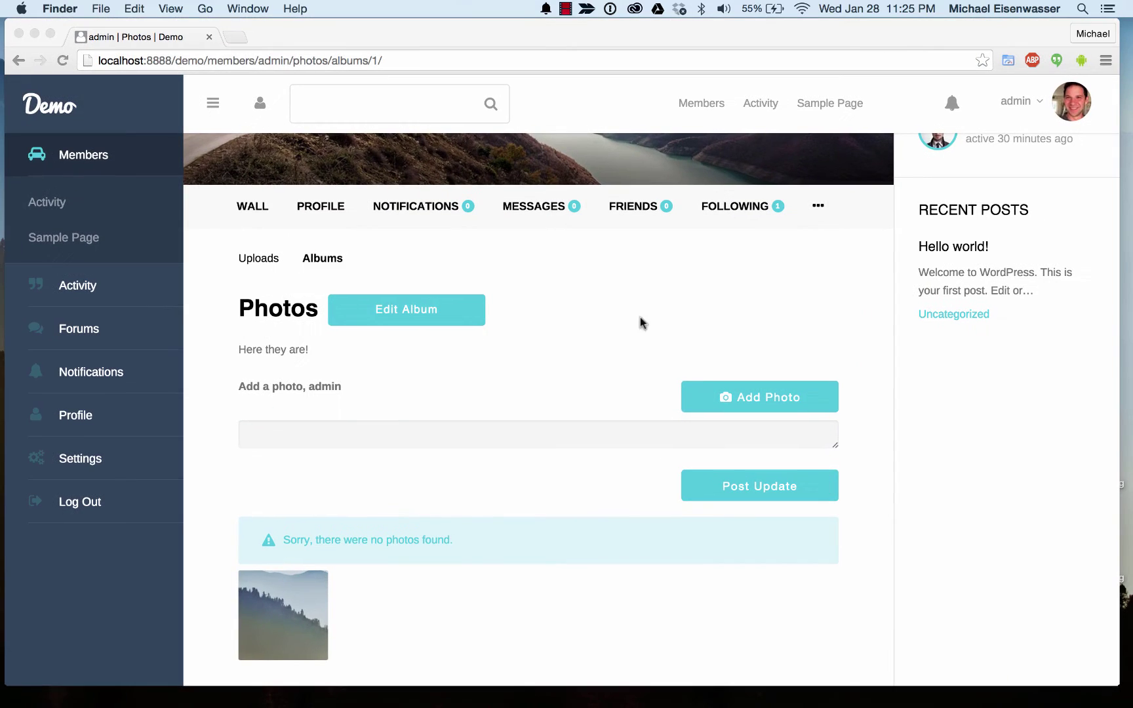
# Upload the new screenshot as the album's second photo, post it, and refresh
pyautogui.scroll(-1, 539, 425)
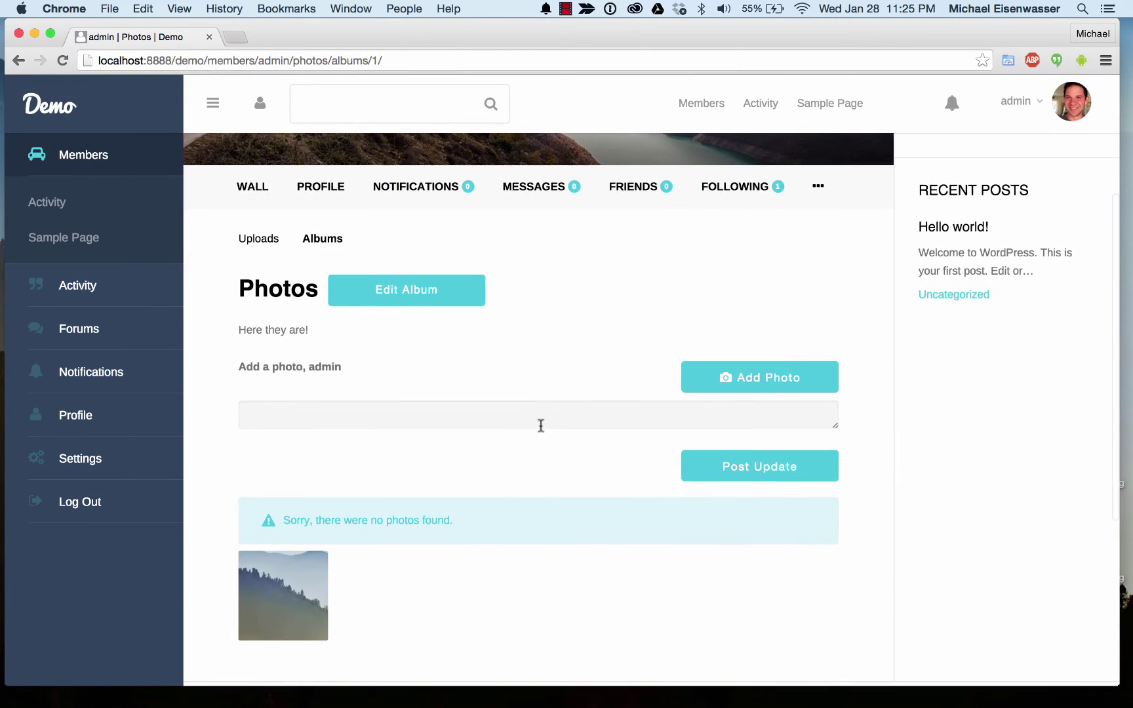
pyautogui.click(734, 379)
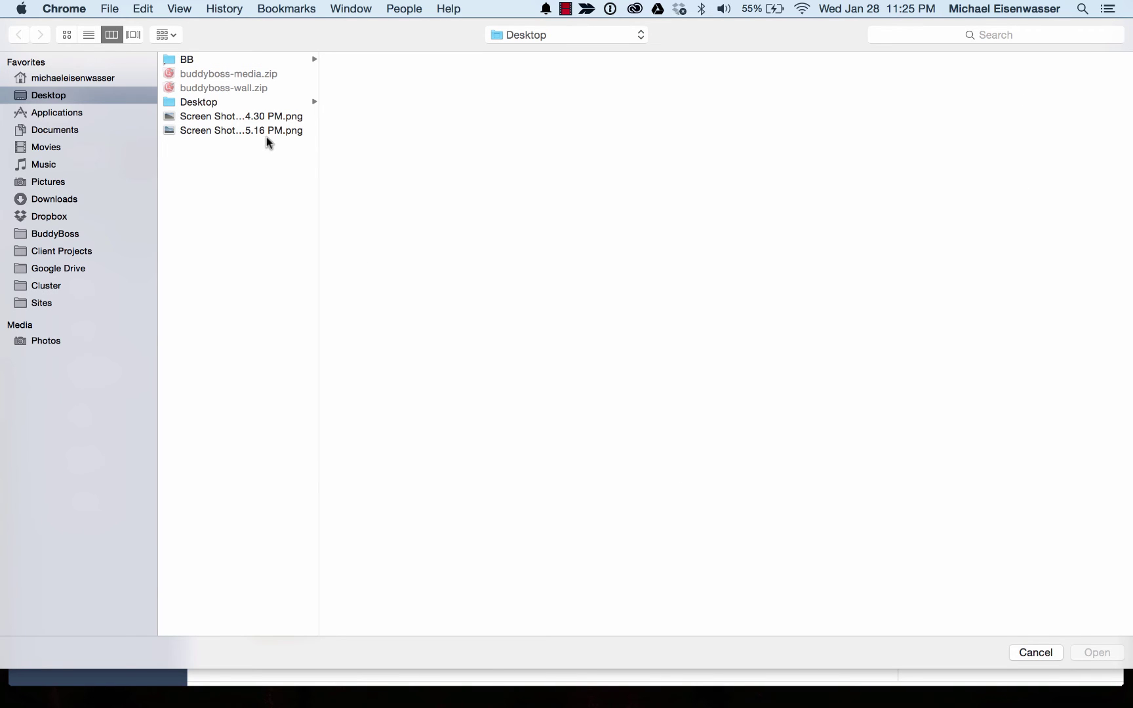
pyautogui.click(262, 133)
pyautogui.press('Up')
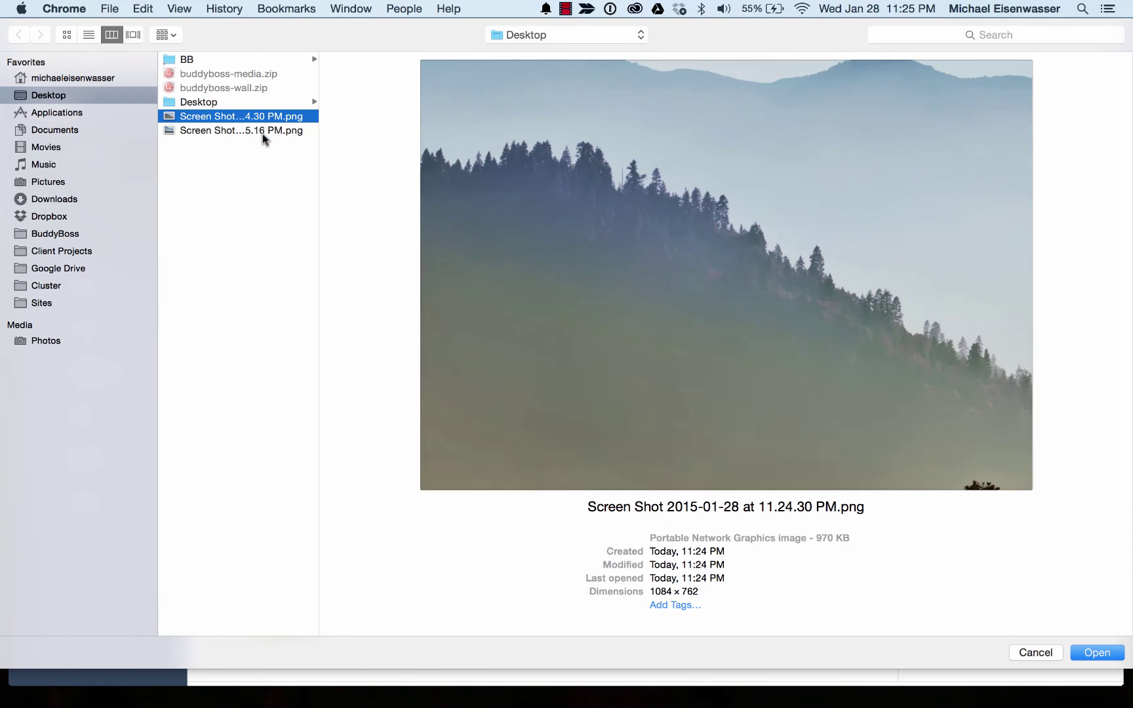
pyautogui.press('Down')
pyautogui.press('Return')
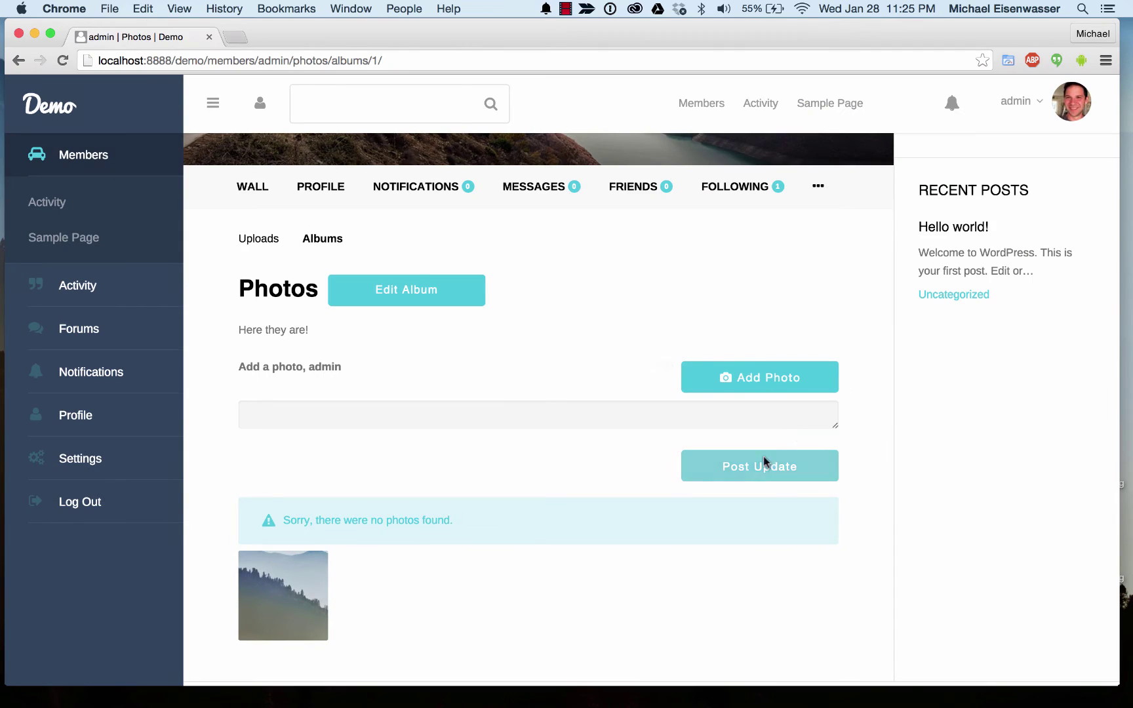
pyautogui.click(748, 468)
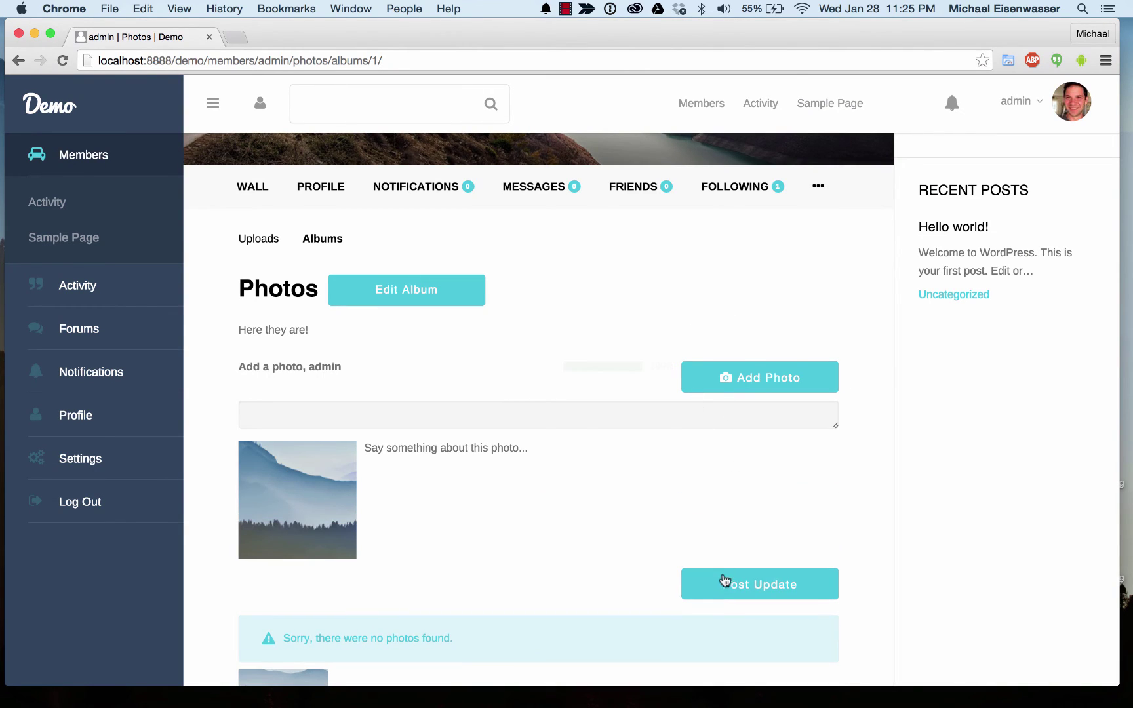
pyautogui.click(724, 582)
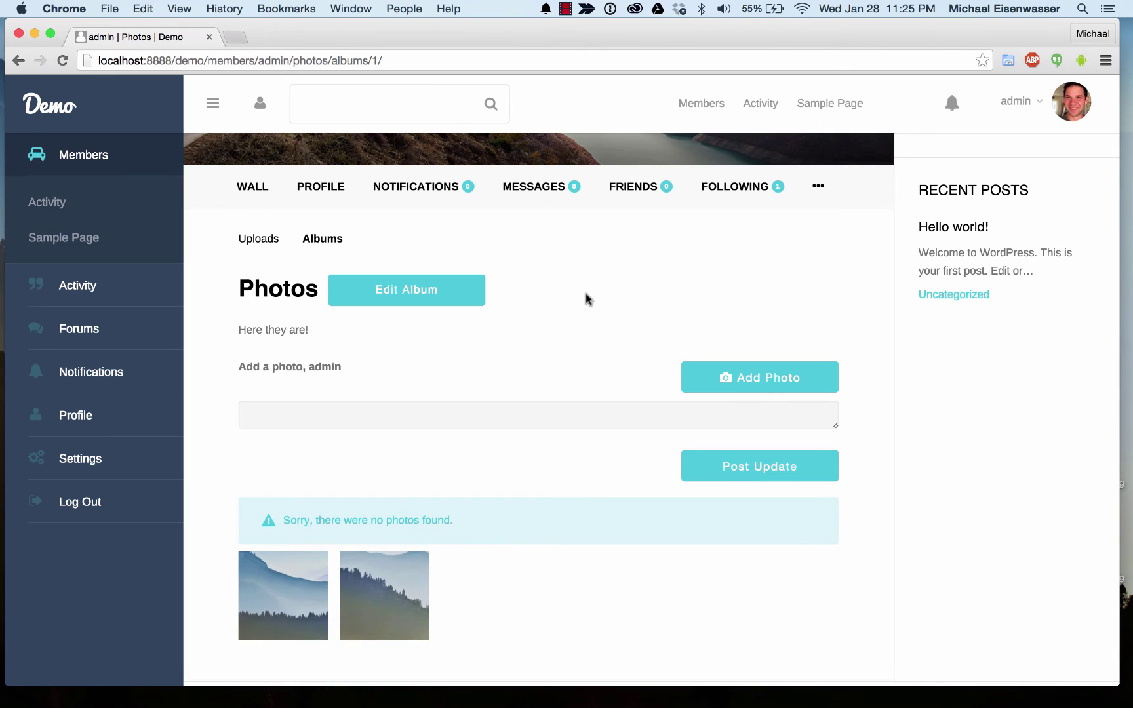
pyautogui.click(63, 61)
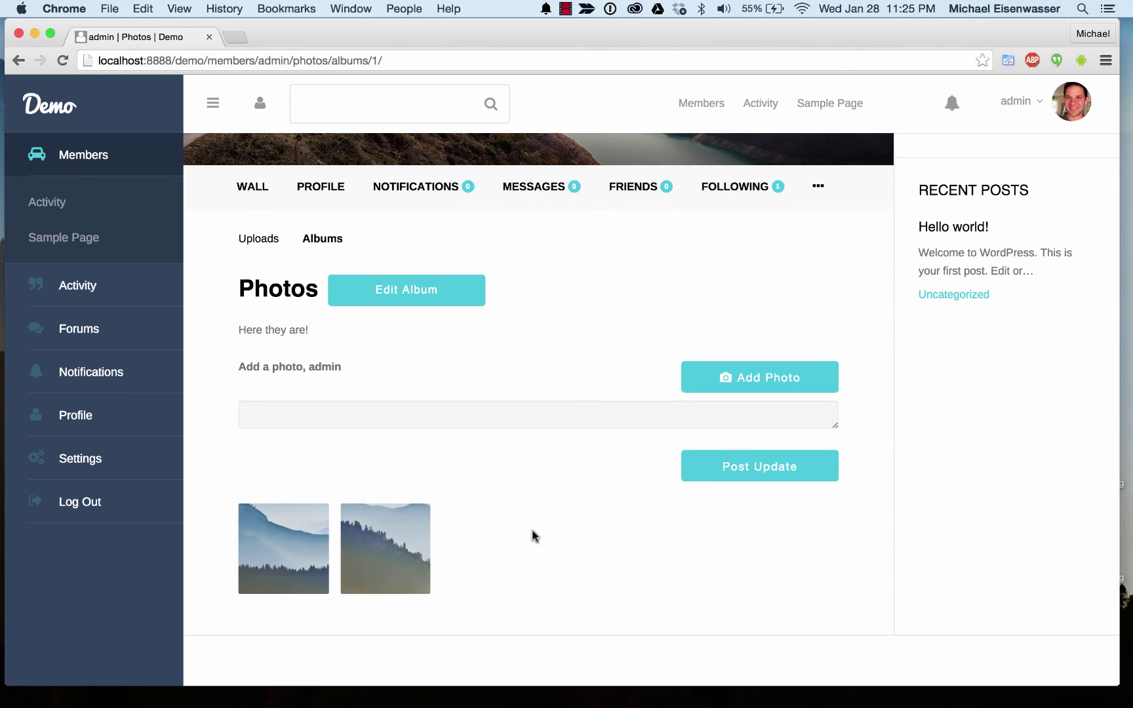
pyautogui.click(265, 582)
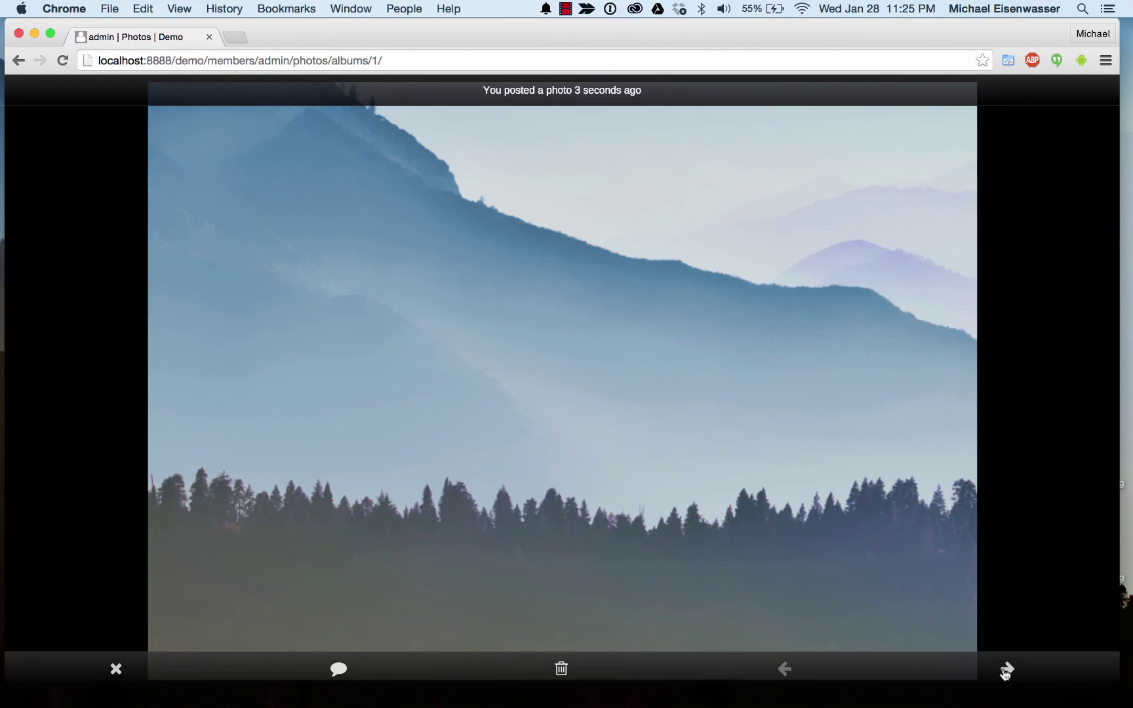
pyautogui.click(1007, 670)
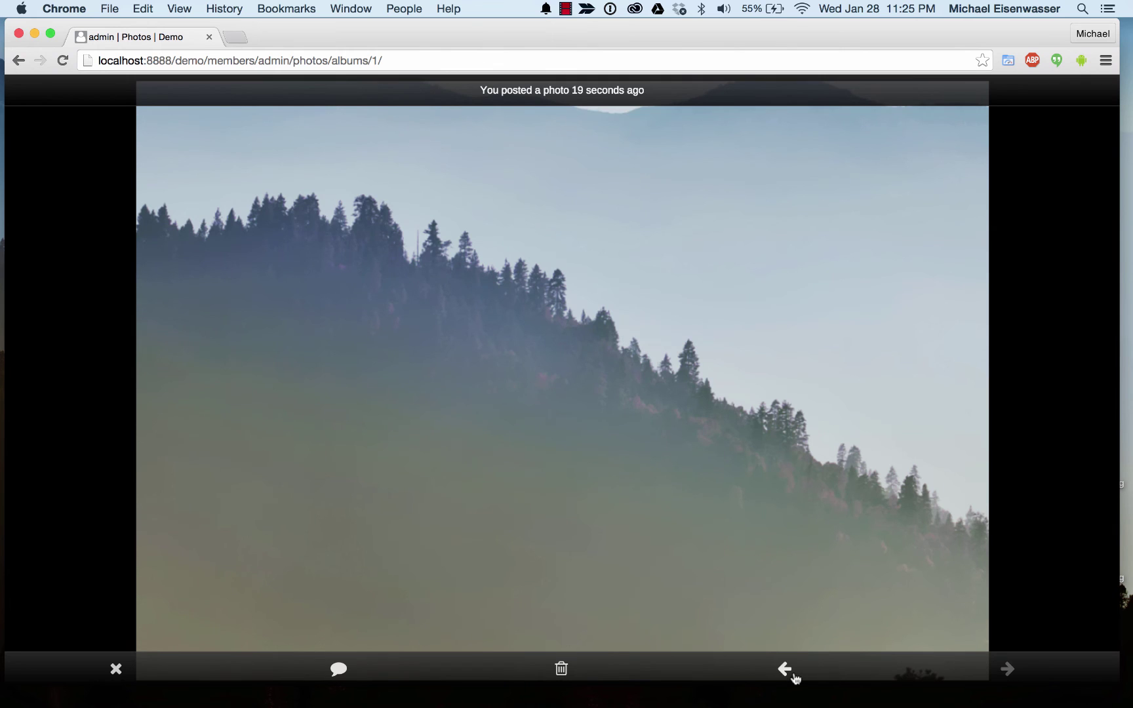
pyautogui.click(785, 669)
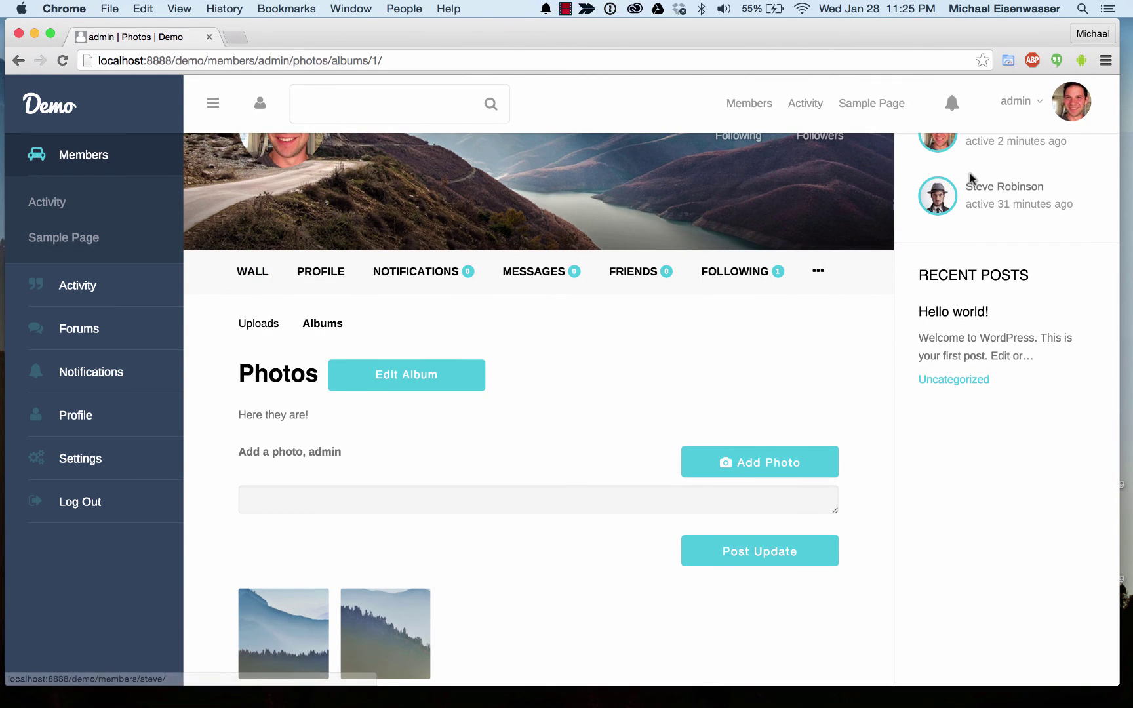
# Post the misty hillside screenshot to the other member's wall captioned 'Thought you might like this!'
pyautogui.click(998, 187)
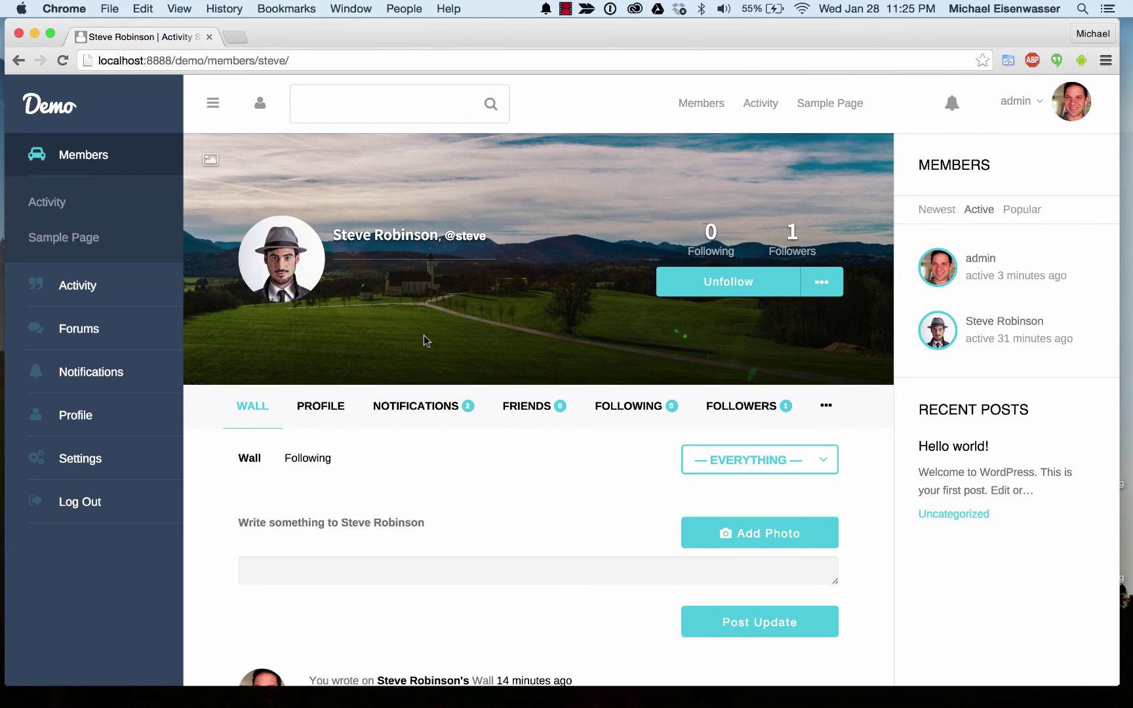
pyautogui.scroll(-5, 424, 335)
pyautogui.scroll(-1, 536, 347)
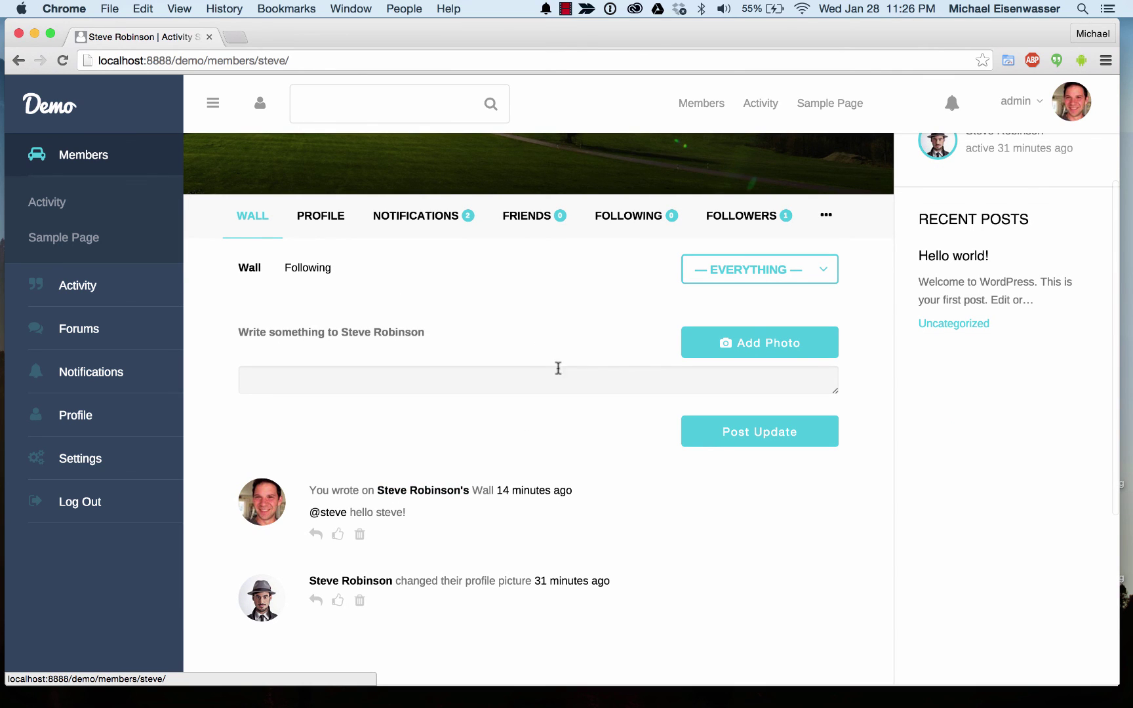
pyautogui.click(752, 335)
pyautogui.doubleClick(226, 116)
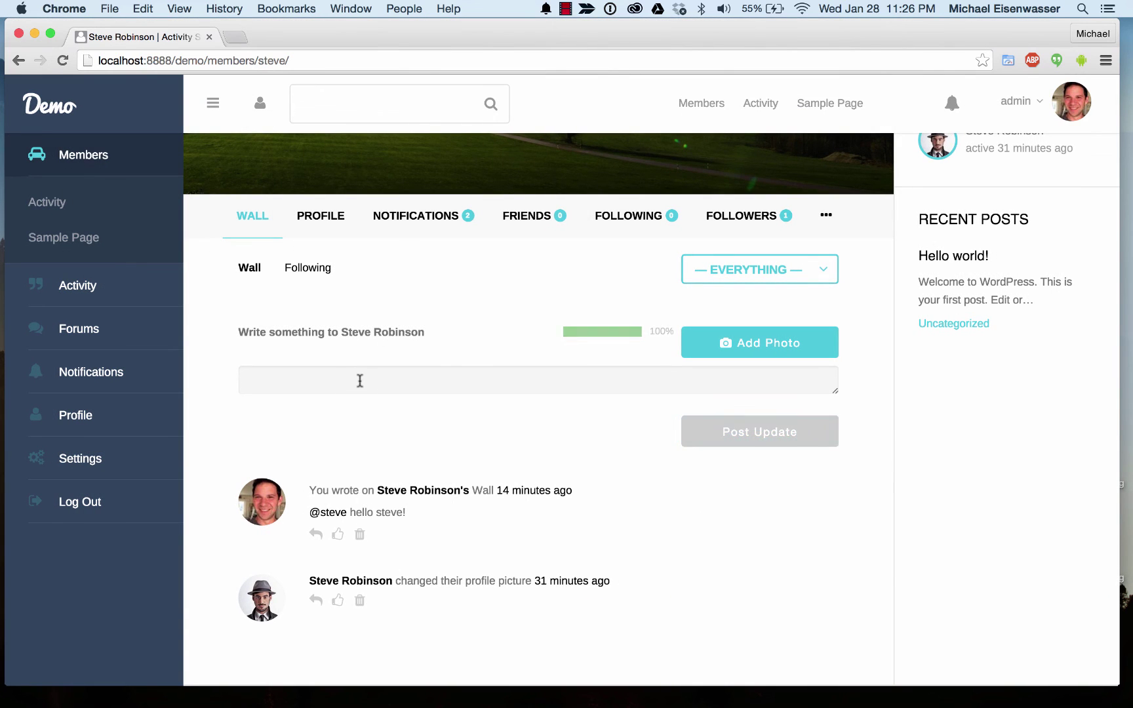
pyautogui.click(360, 381)
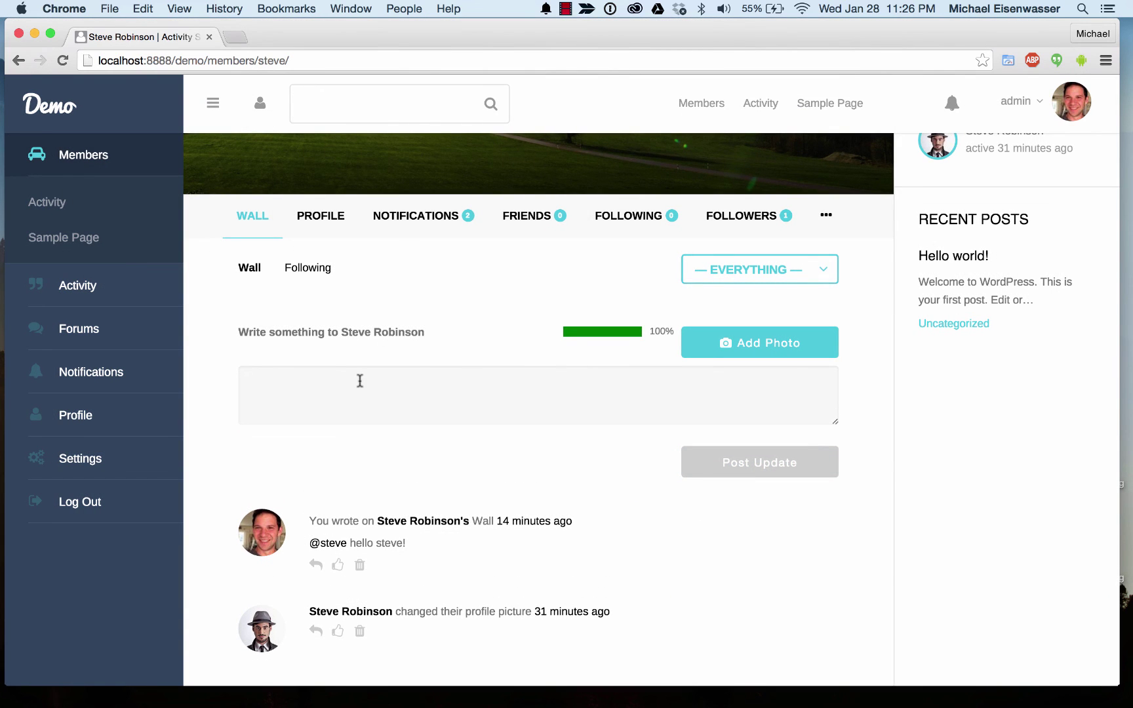
pyautogui.write('Thought you might like thi')
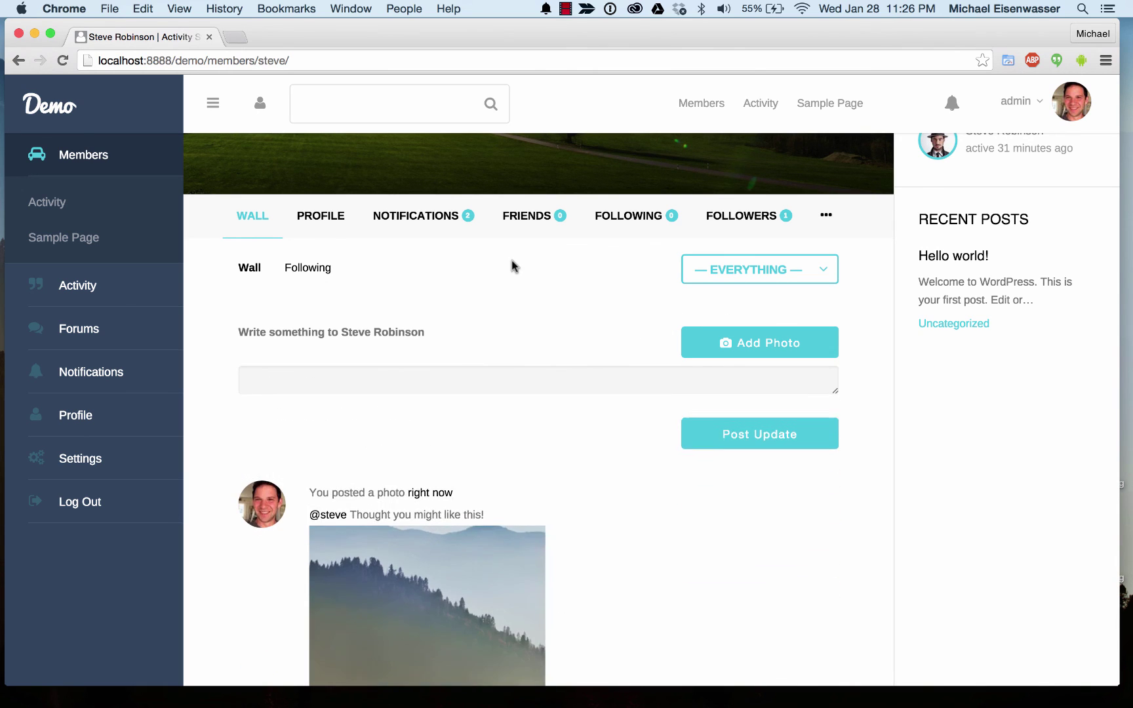
pyautogui.scroll(-4, 531, 265)
pyautogui.scroll(-1, 616, 389)
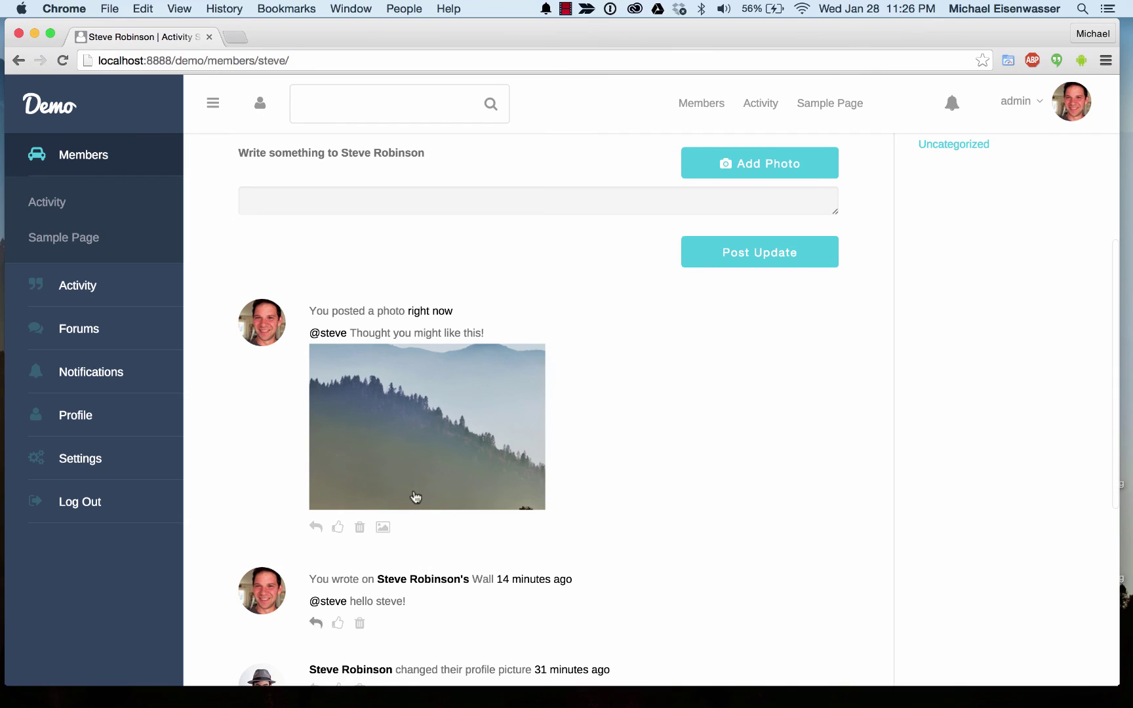